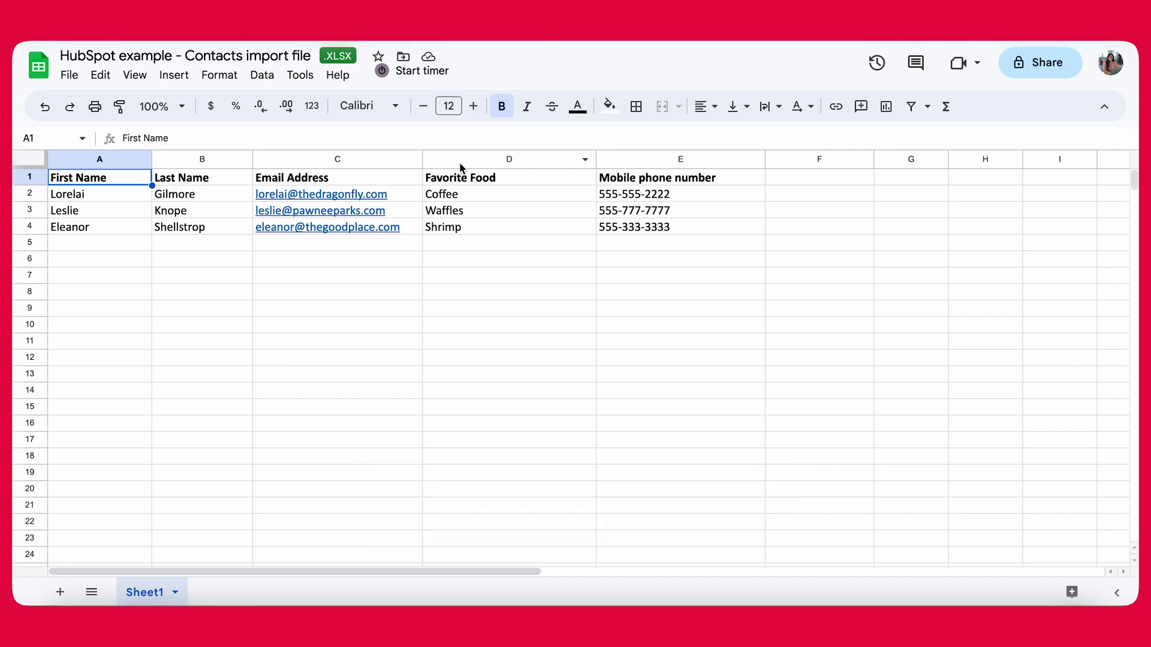
{"action": "left_click", "coordinate": [449, 160]}
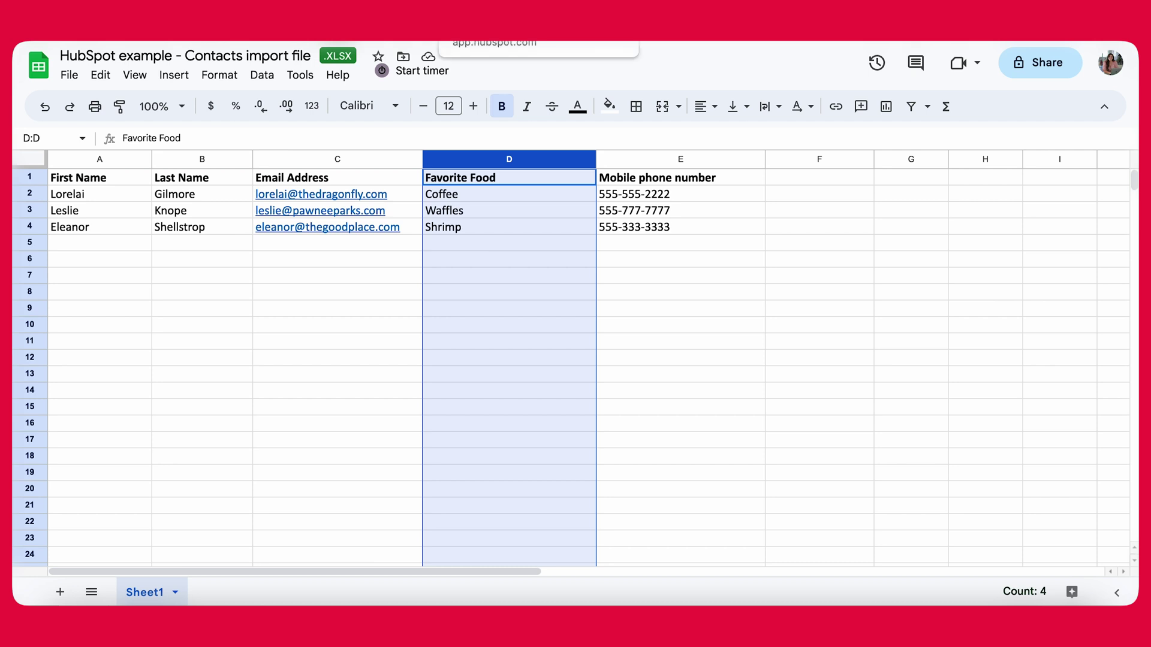
Step: In HubSpot's settings, go to contact properties and begin creating a new property
{"action": "left_click", "coordinate": [503, 33]}
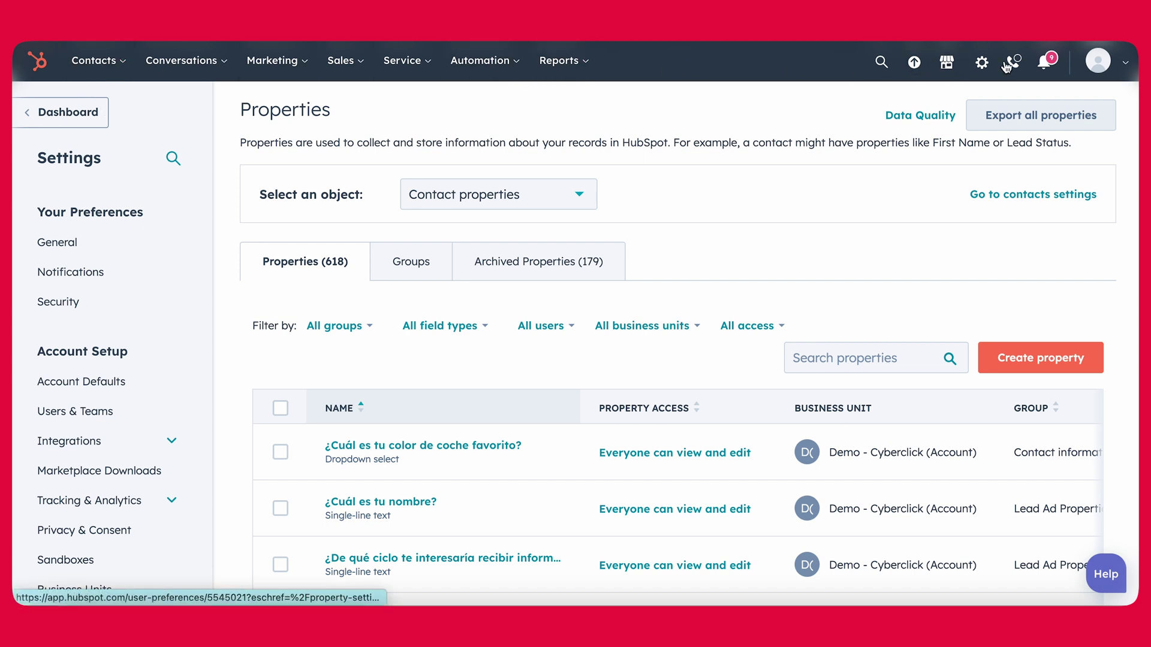
{"action": "left_click", "coordinate": [983, 65]}
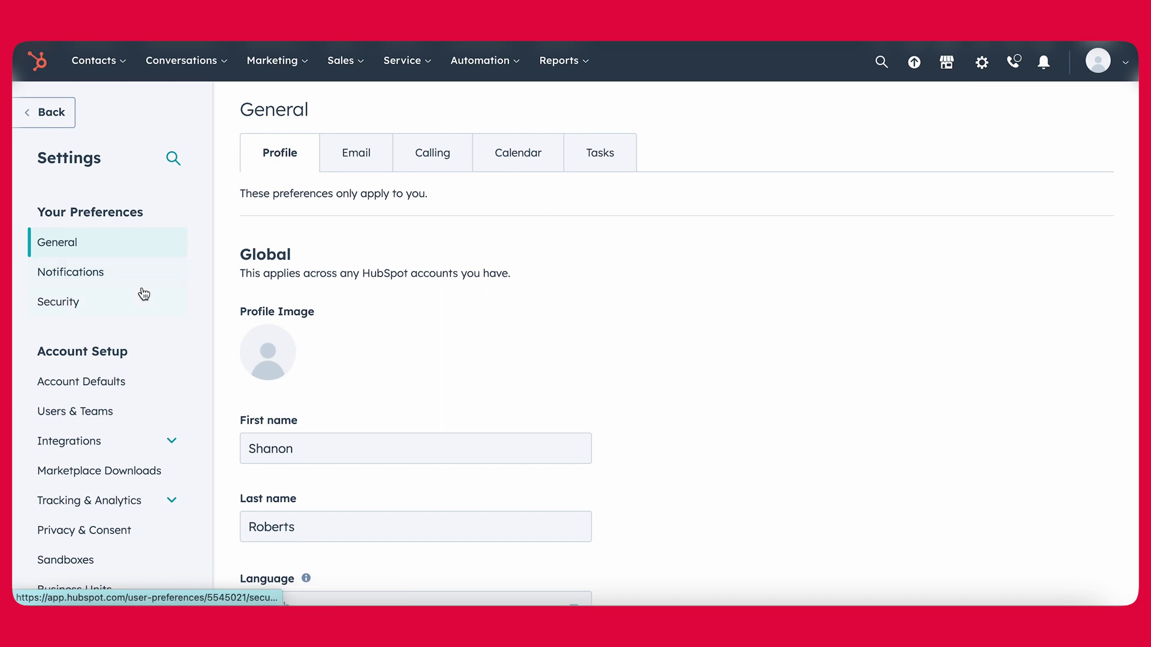
{"action": "scroll", "coordinate": [51, 439], "scroll_direction": "down", "scroll_amount": 4}
{"action": "left_click", "coordinate": [60, 432]}
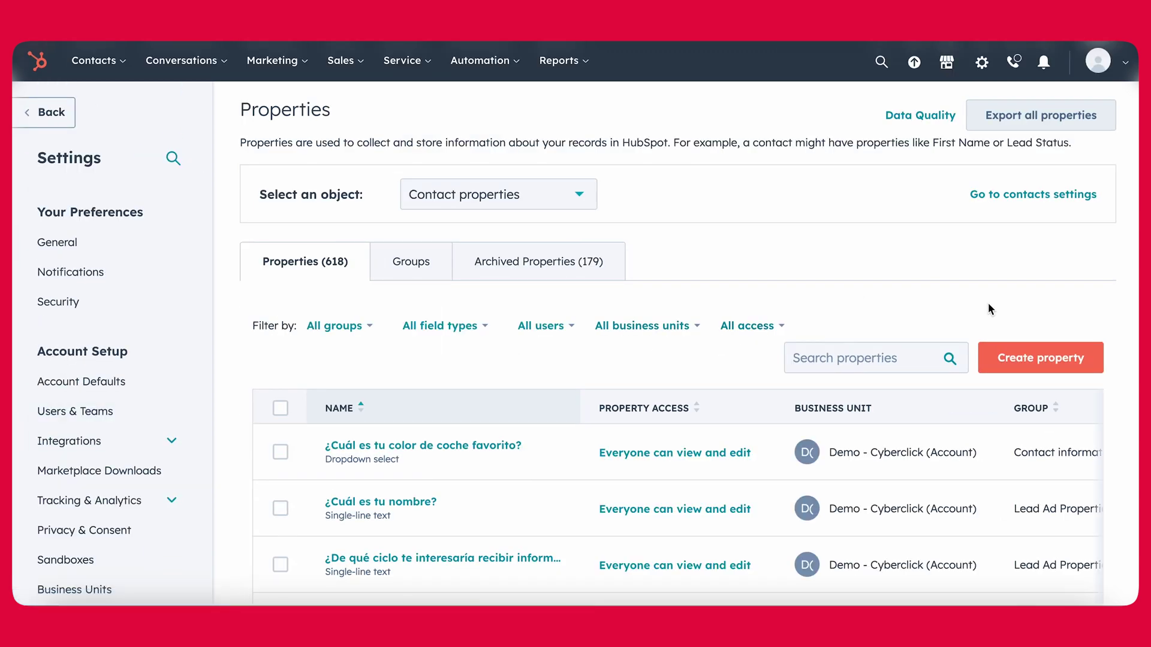
{"action": "left_click", "coordinate": [1019, 365]}
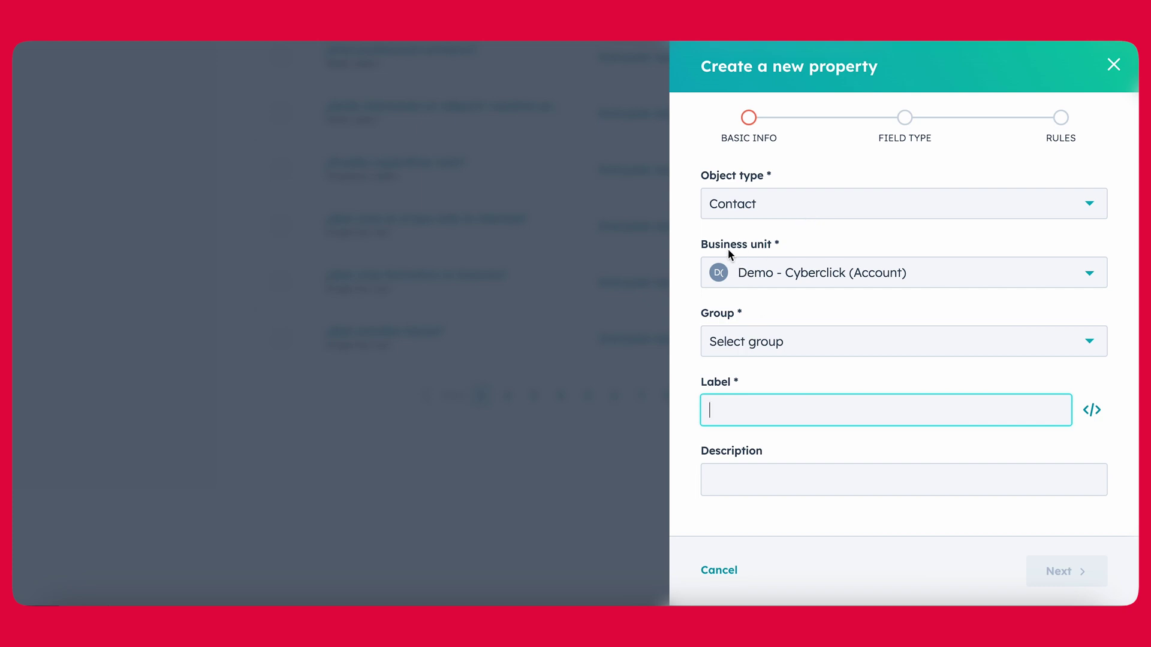
Step: Put the new property in the Contact information group and label it 'Favorite Food'
{"action": "left_click", "coordinate": [745, 346]}
{"action": "type", "text": "cont"}
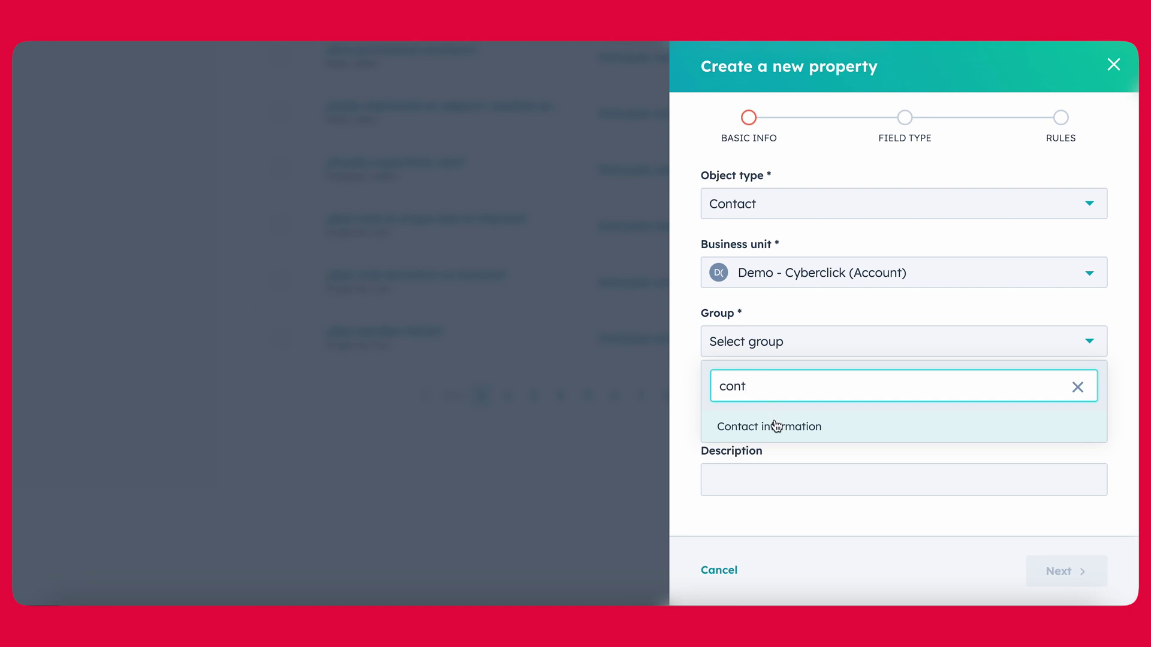
{"action": "left_click", "coordinate": [774, 426]}
{"action": "left_click", "coordinate": [763, 419]}
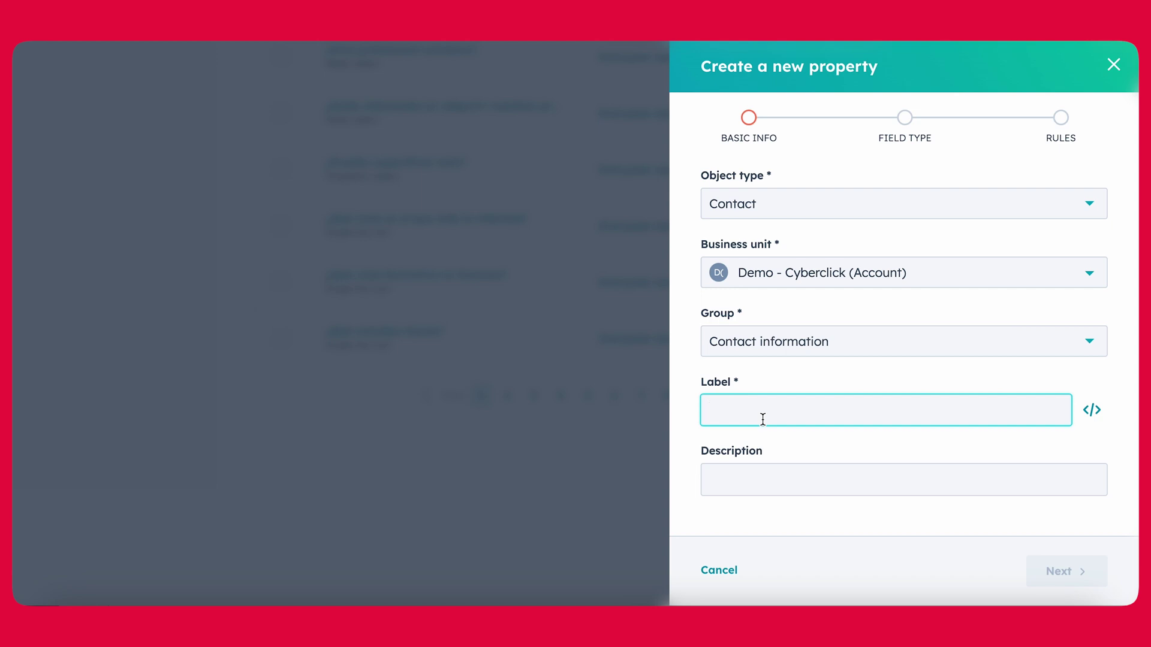
{"action": "type", "text": "Fav"}
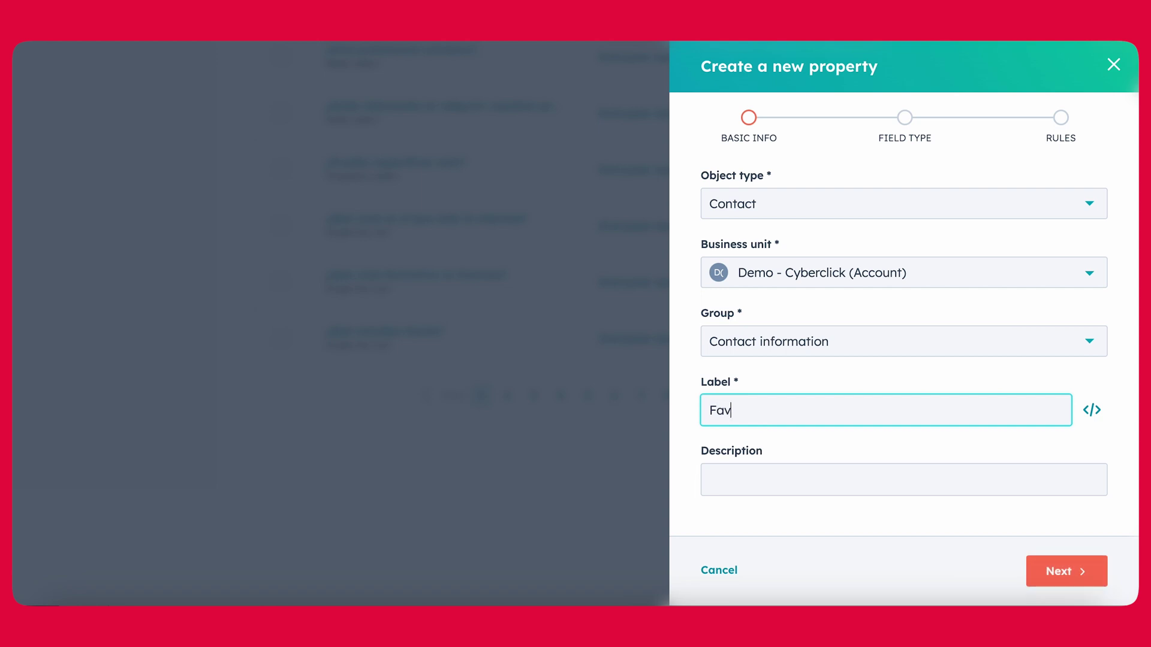
{"action": "type", "text": "orite G"}
{"action": "key", "text": "BackSpace"}
{"action": "type", "text": "Food"}
{"action": "key", "text": "Return"}
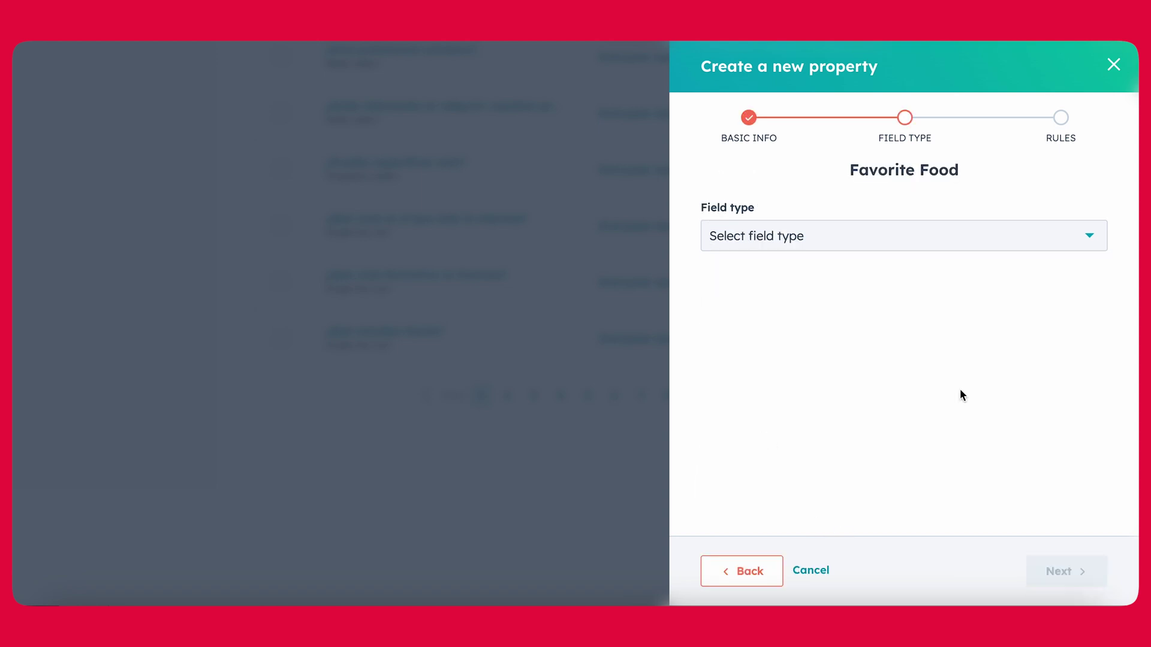
Step: Make it a Dropdown select with options Coffee, Waffles and Shrimp, then continue to rules
{"action": "left_click", "coordinate": [795, 248]}
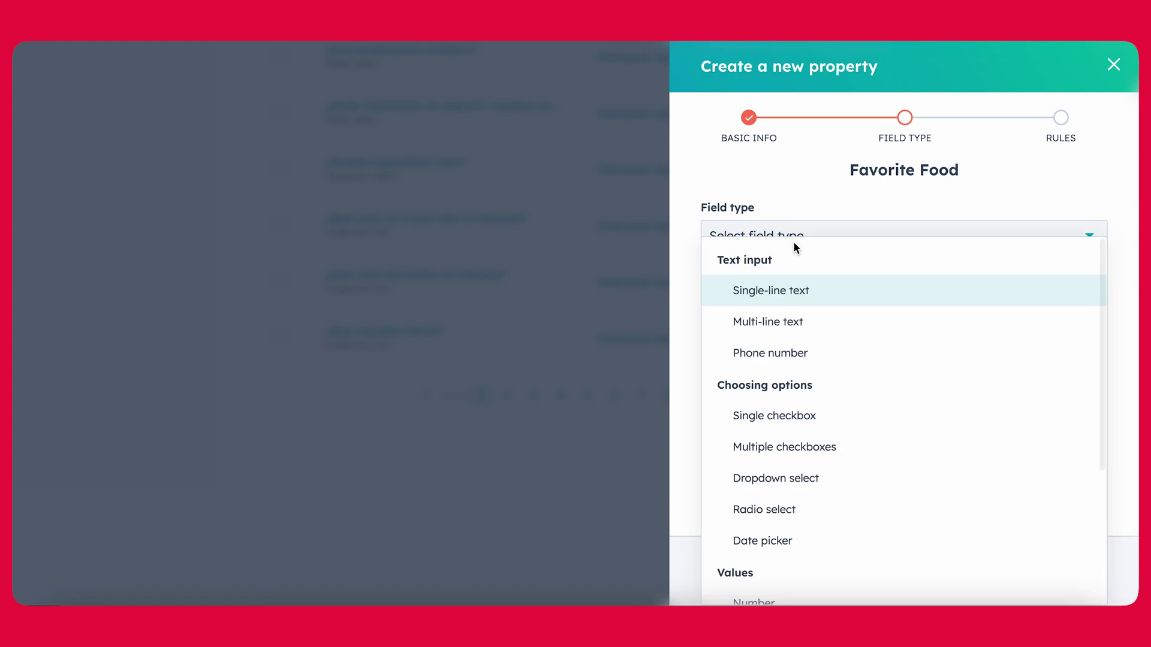
{"action": "left_click", "coordinate": [802, 477]}
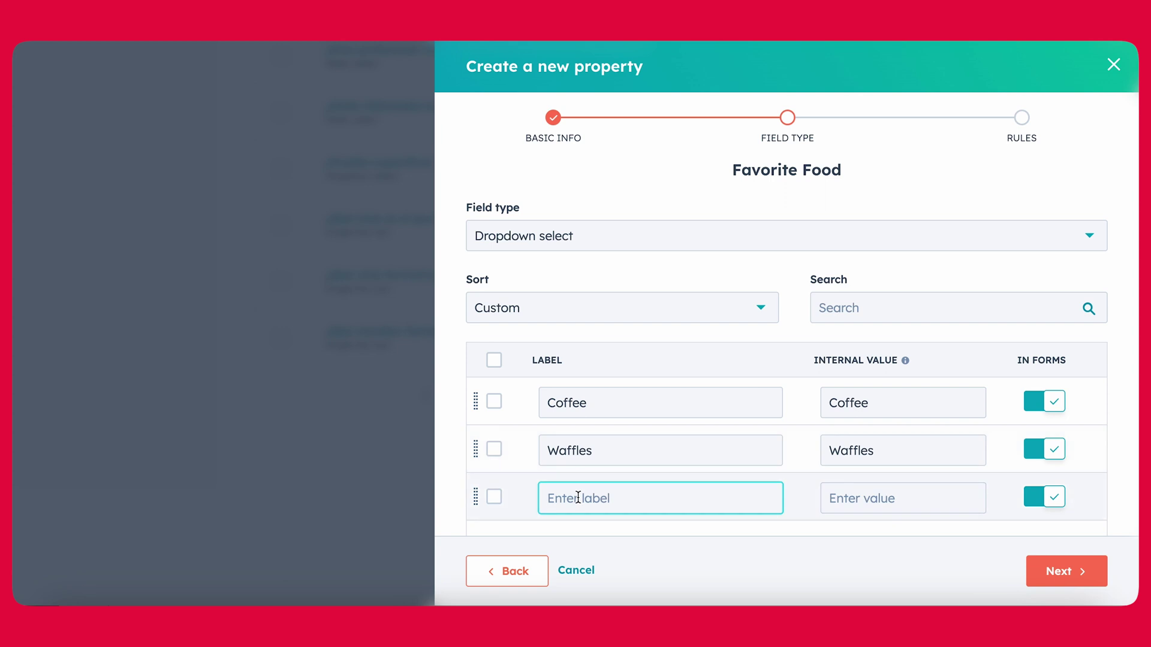
{"action": "type", "text": "Shrimp"}
{"action": "left_click", "coordinate": [825, 539]}
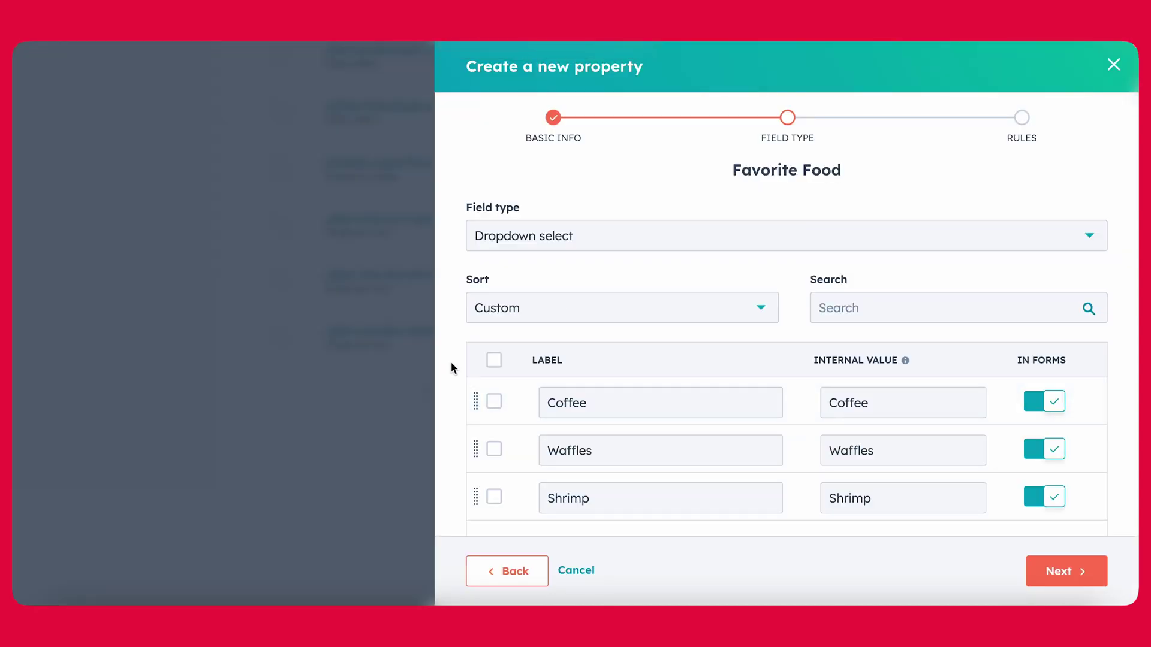
{"action": "scroll", "coordinate": [451, 366], "scroll_direction": "down", "scroll_amount": 3}
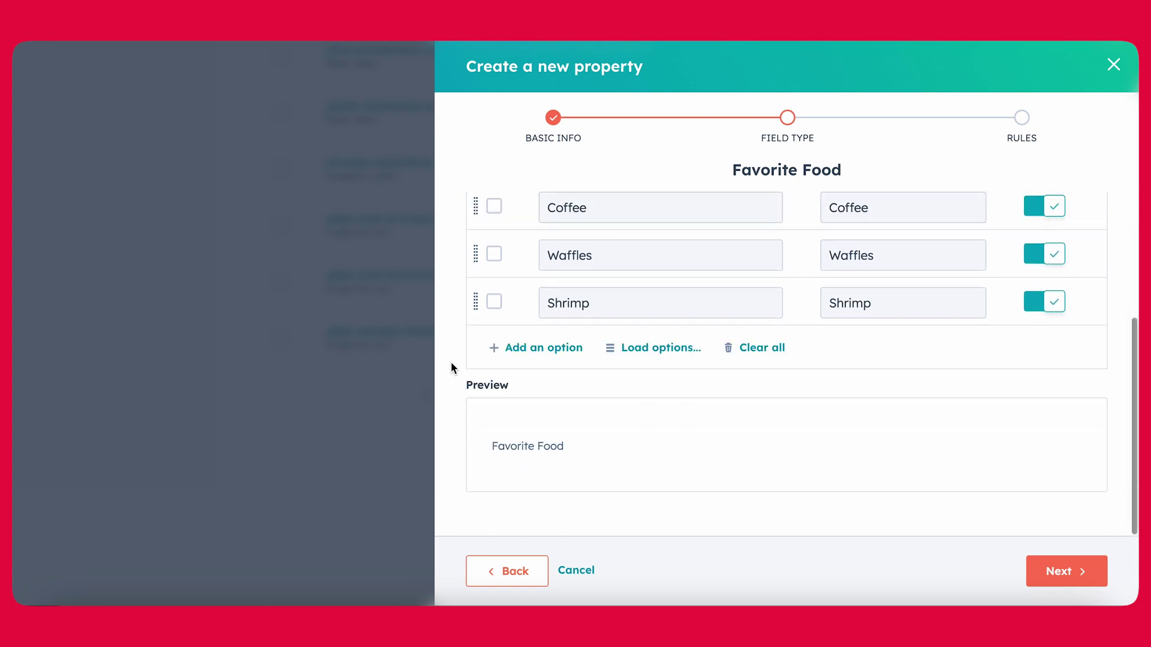
{"action": "left_click", "coordinate": [506, 457]}
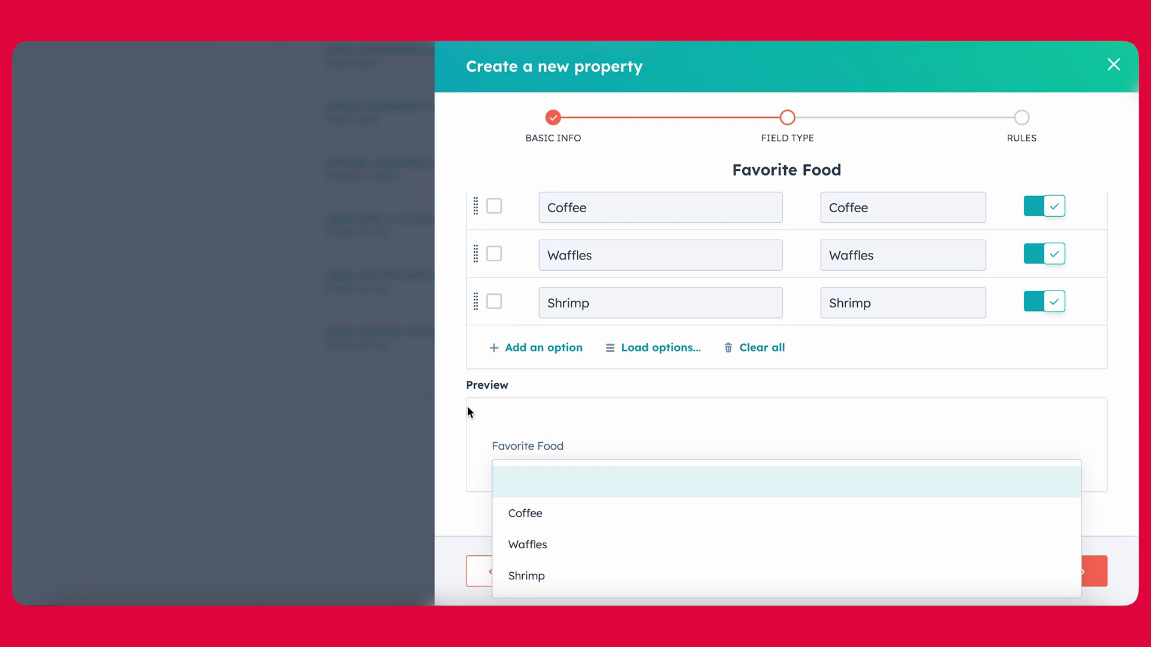
{"action": "left_click", "coordinate": [1058, 572]}
Step: Create the Favorite Food property and search properties for 'favorite' to confirm it exists
{"action": "left_click", "coordinate": [1059, 572]}
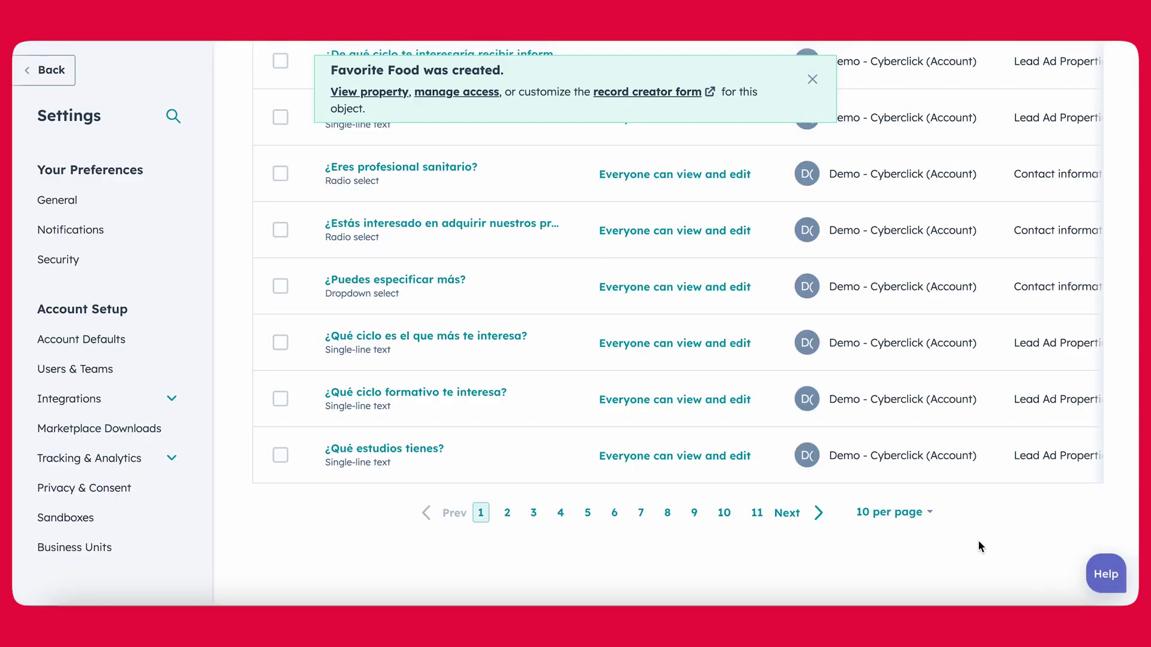
{"action": "scroll", "coordinate": [978, 543], "scroll_direction": "up", "scroll_amount": 10}
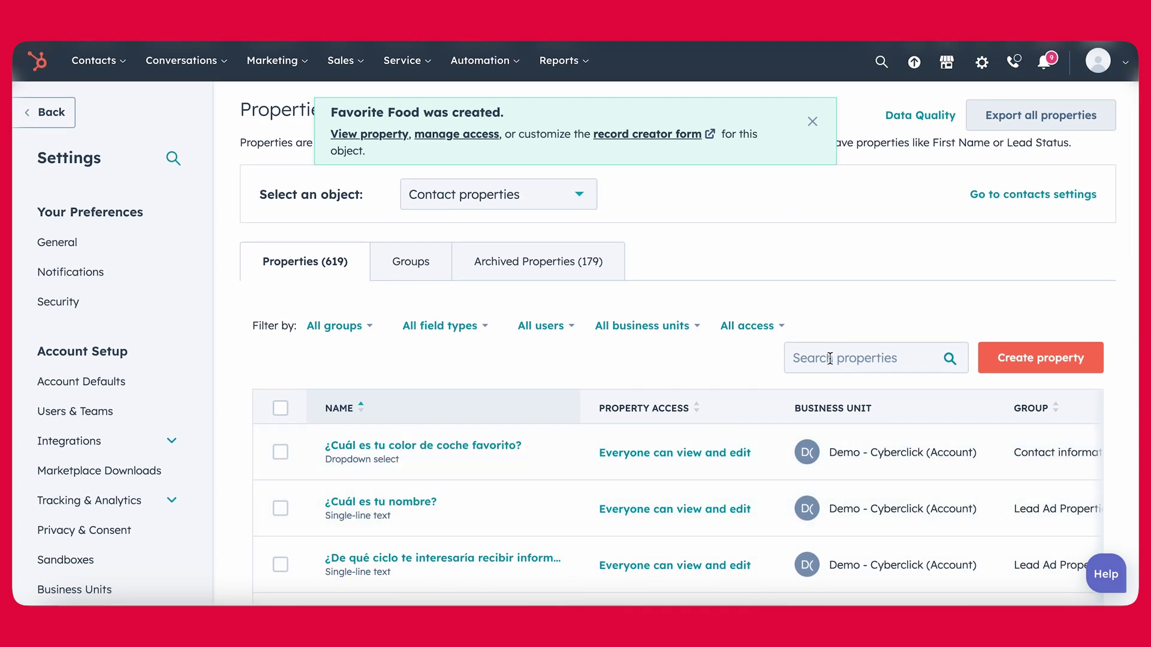
{"action": "left_click", "coordinate": [836, 357]}
{"action": "type", "text": "favorite"}
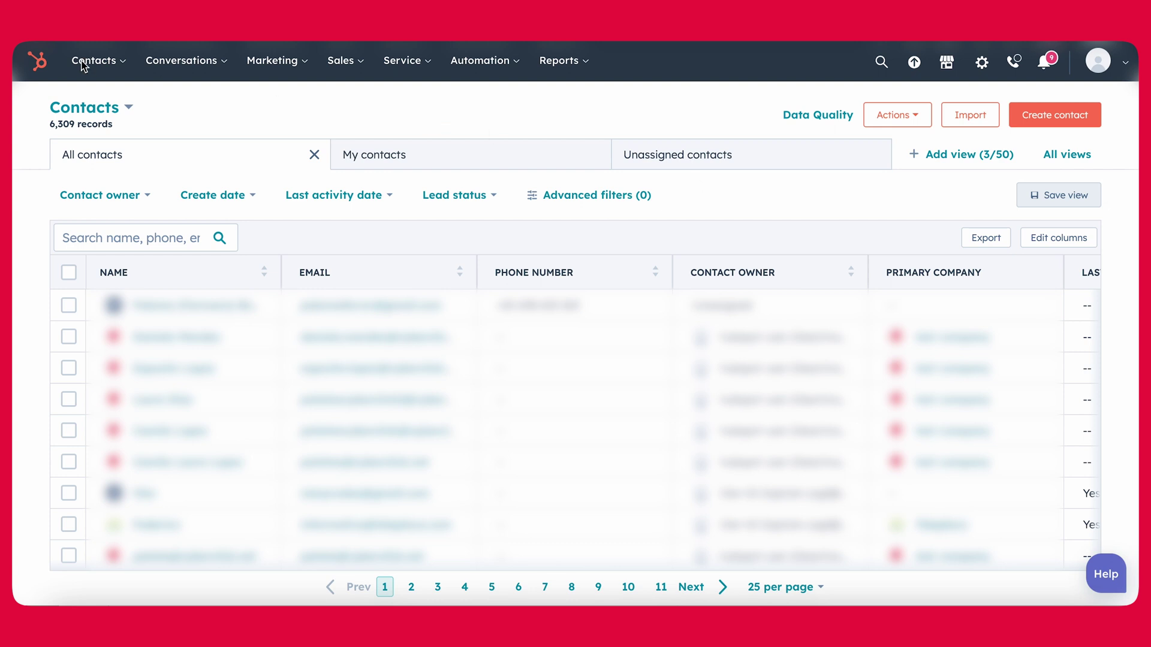
Step: Go from the Contacts page to the contact Imports page
{"action": "mouse_move", "coordinate": [116, 60]}
{"action": "left_click", "coordinate": [970, 118]}
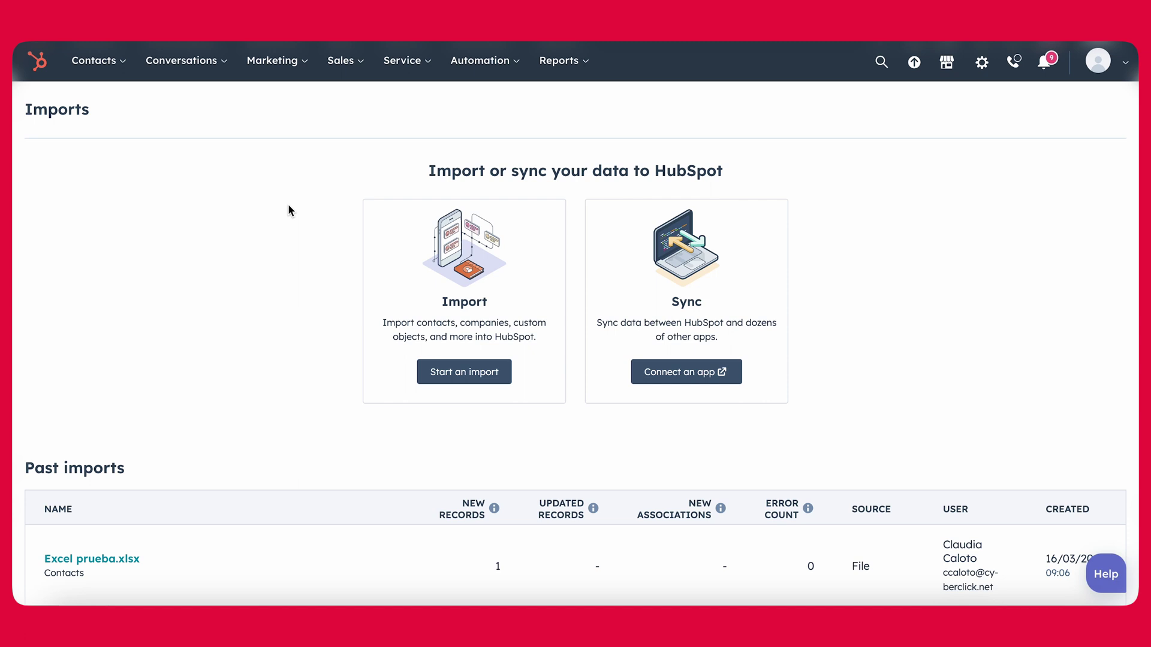
Step: Start a new import using a file from the computer
{"action": "left_click", "coordinate": [445, 381]}
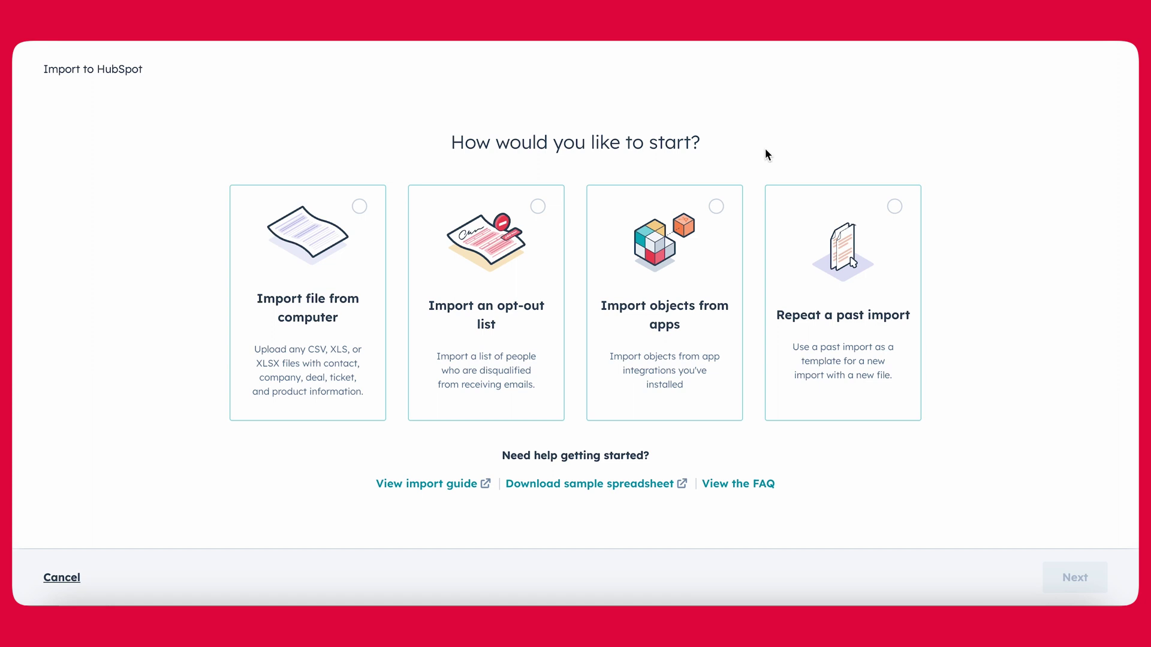
{"action": "left_click", "coordinate": [322, 358]}
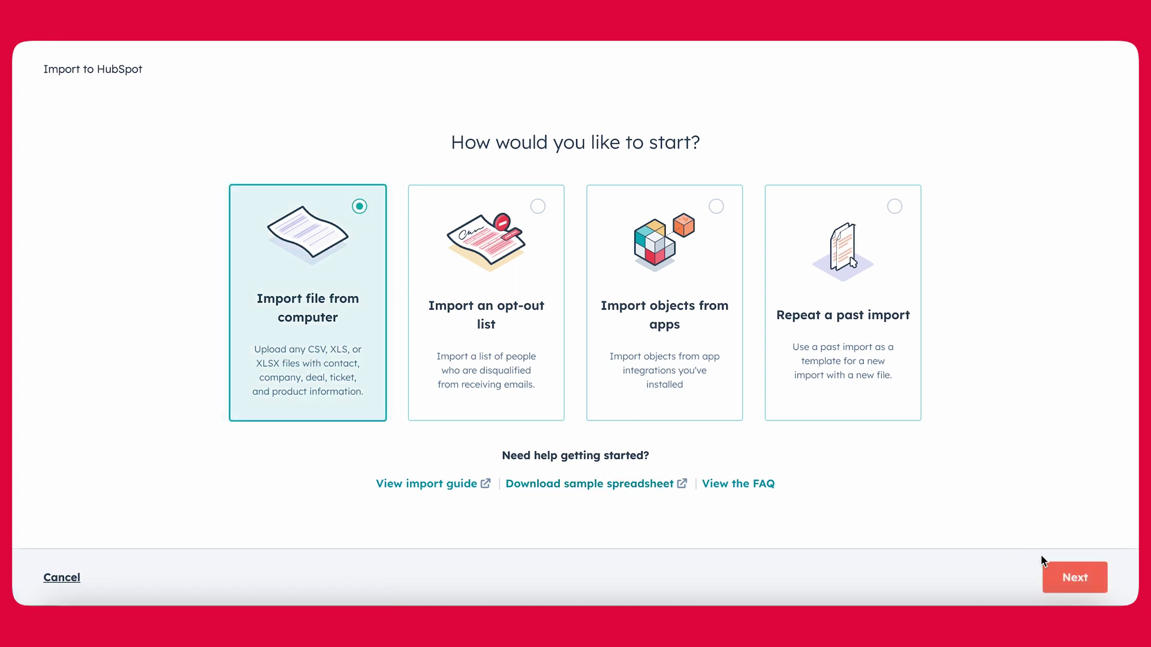
{"action": "left_click", "coordinate": [1071, 579]}
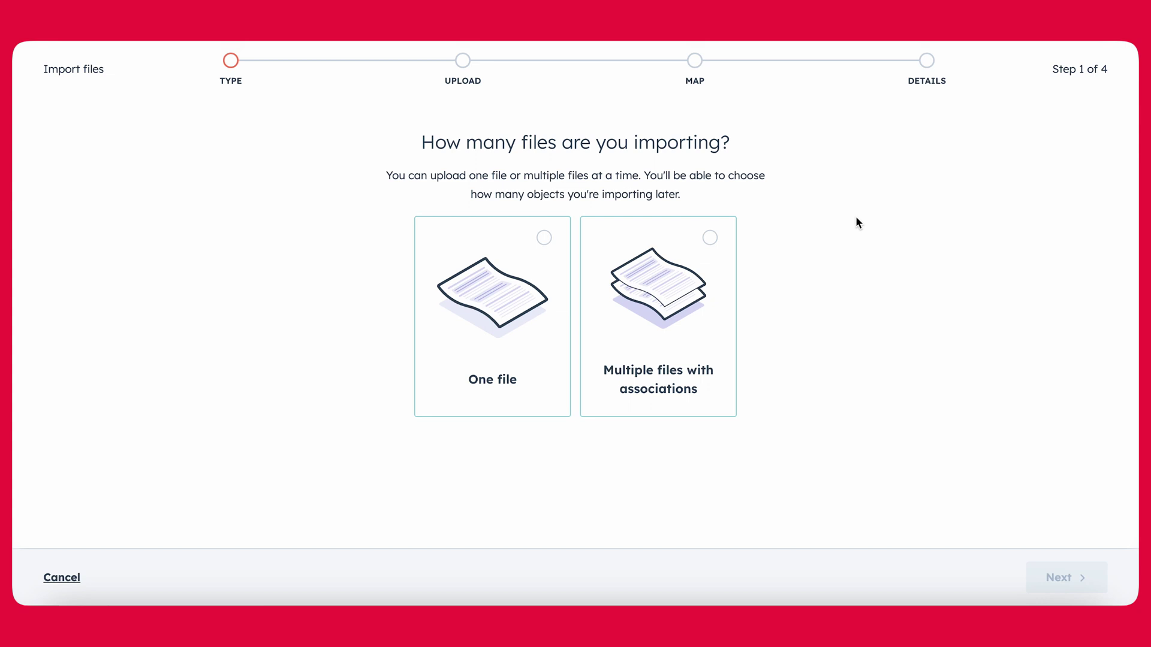
Step: Choose a one-file, single-object import with Contacts as the object
{"action": "left_click", "coordinate": [511, 275]}
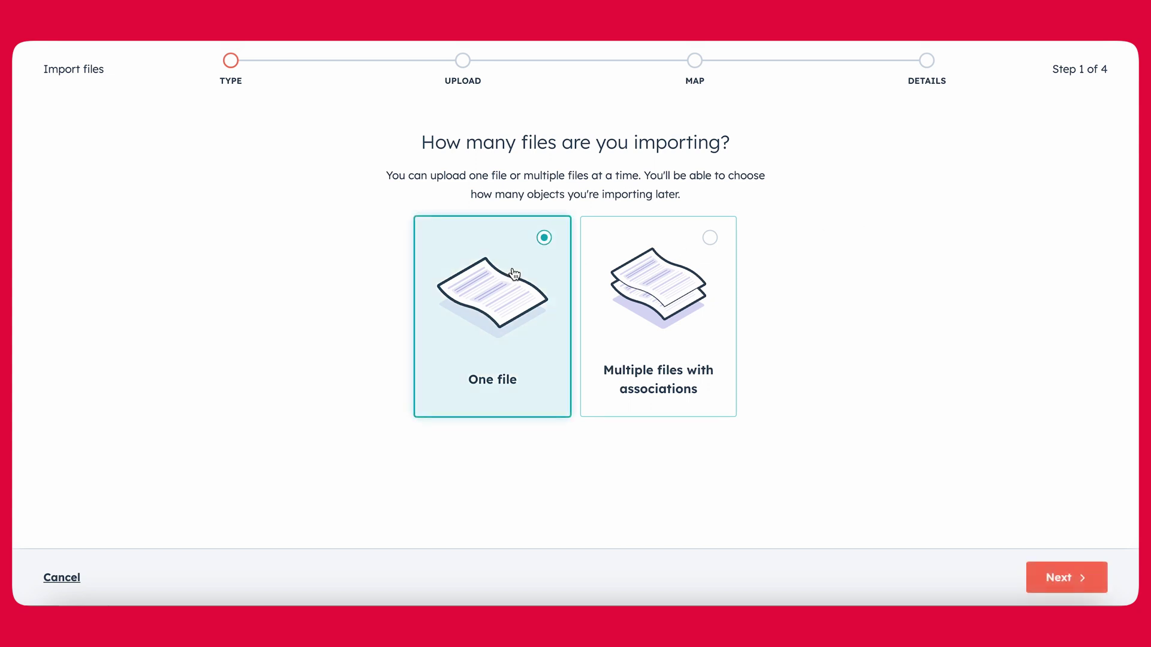
{"action": "left_click", "coordinate": [1067, 577]}
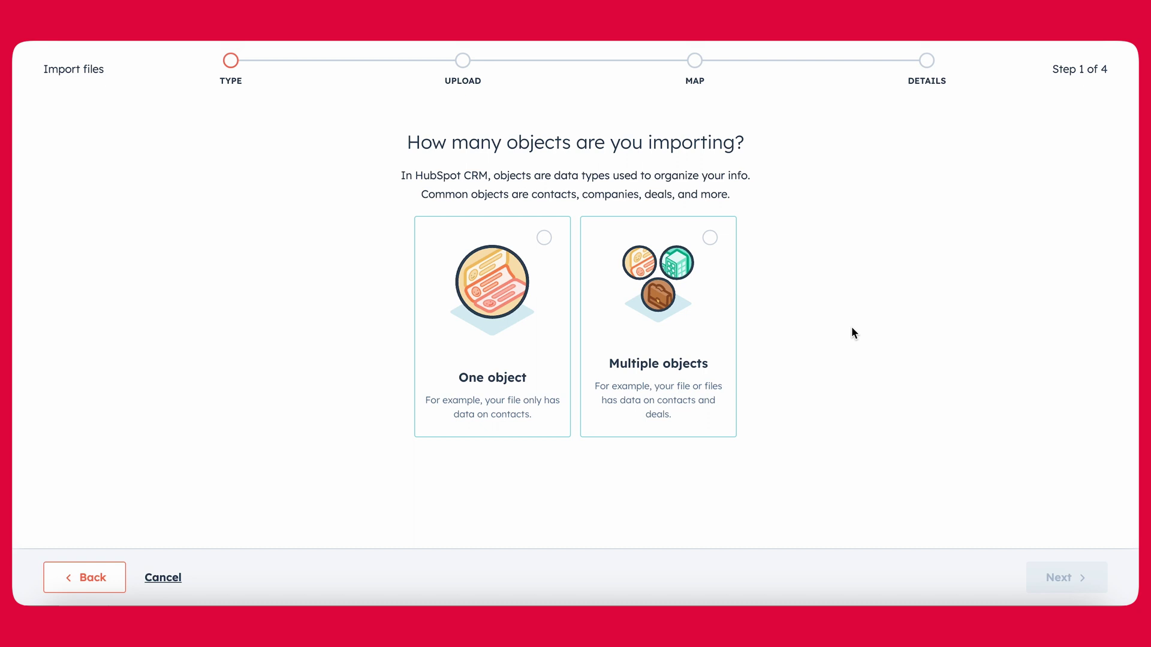
{"action": "left_click", "coordinate": [549, 282]}
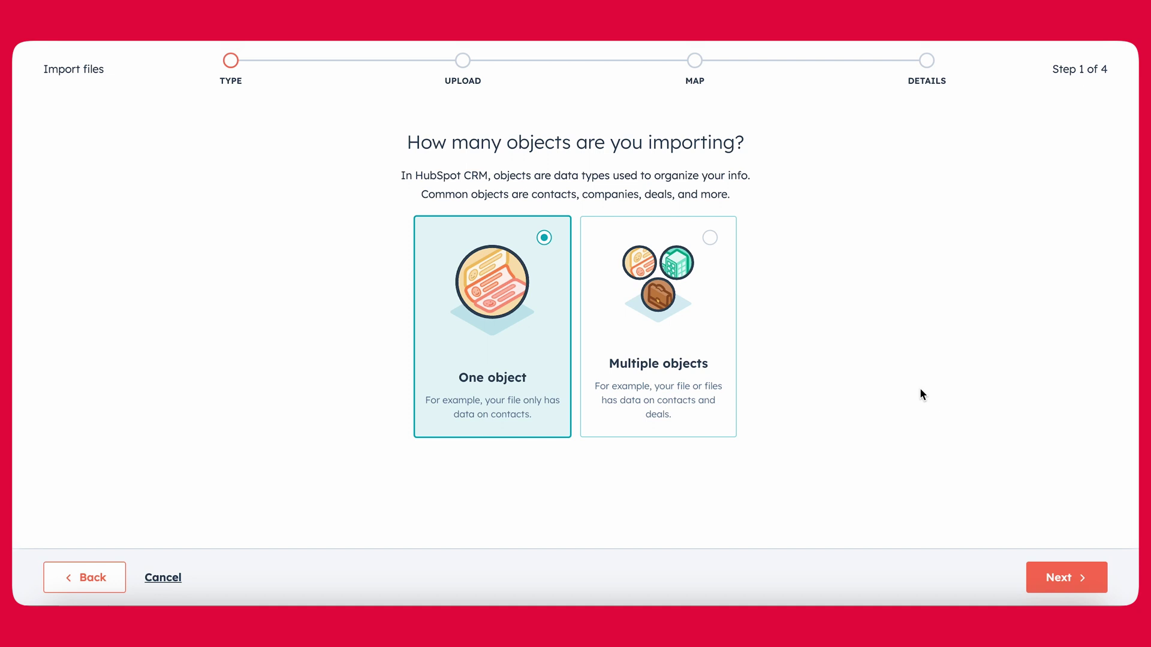
{"action": "left_click", "coordinate": [1067, 579]}
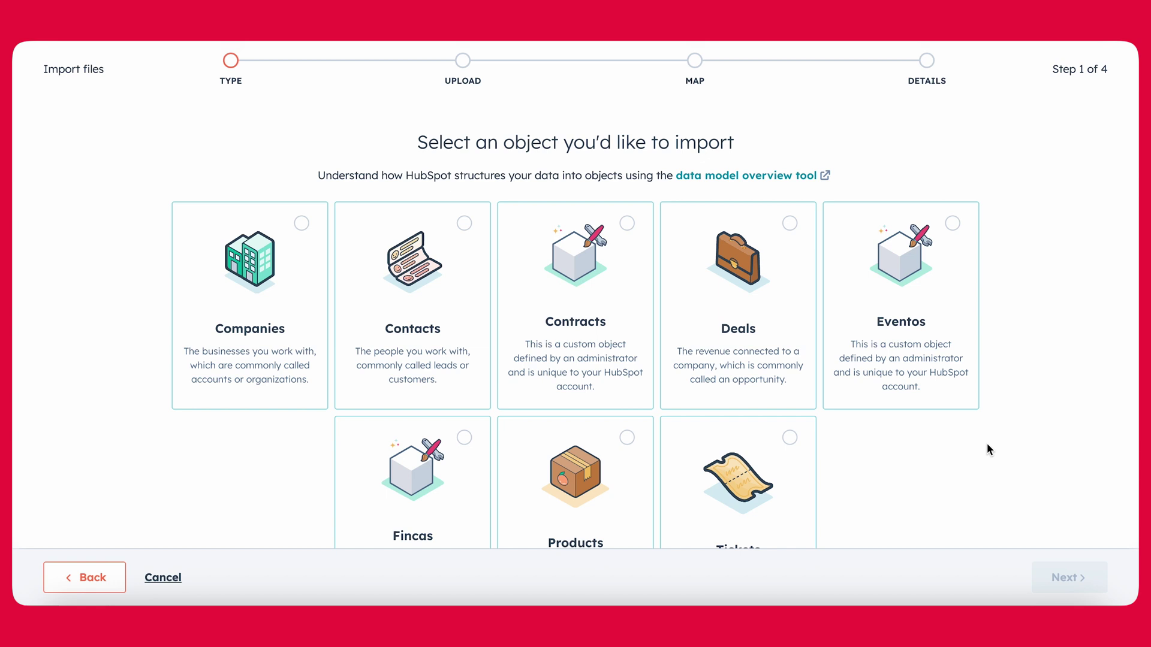
{"action": "left_click", "coordinate": [451, 300]}
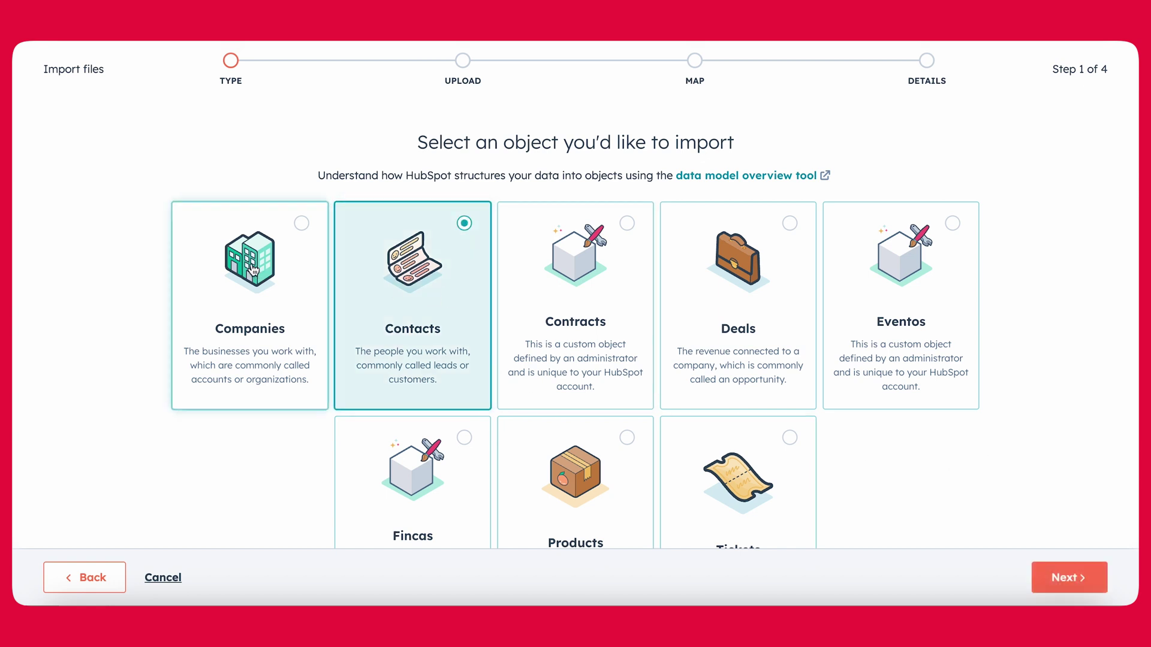
{"action": "scroll", "coordinate": [558, 540], "scroll_direction": "down", "scroll_amount": 1}
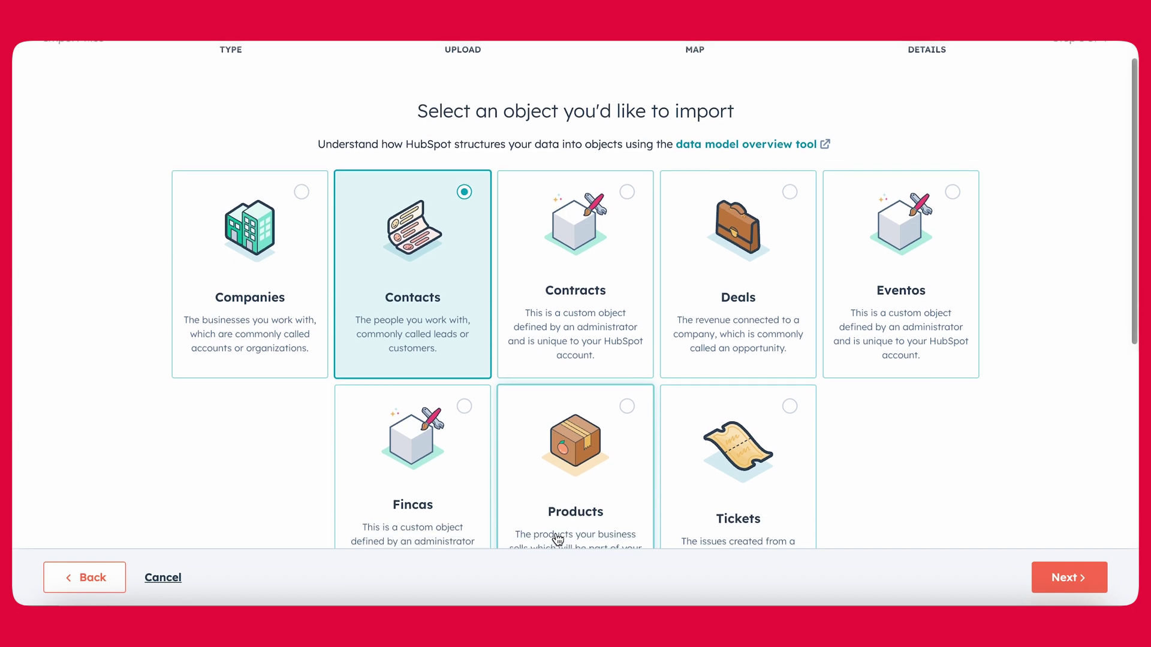
{"action": "scroll", "coordinate": [558, 539], "scroll_direction": "down", "scroll_amount": 1}
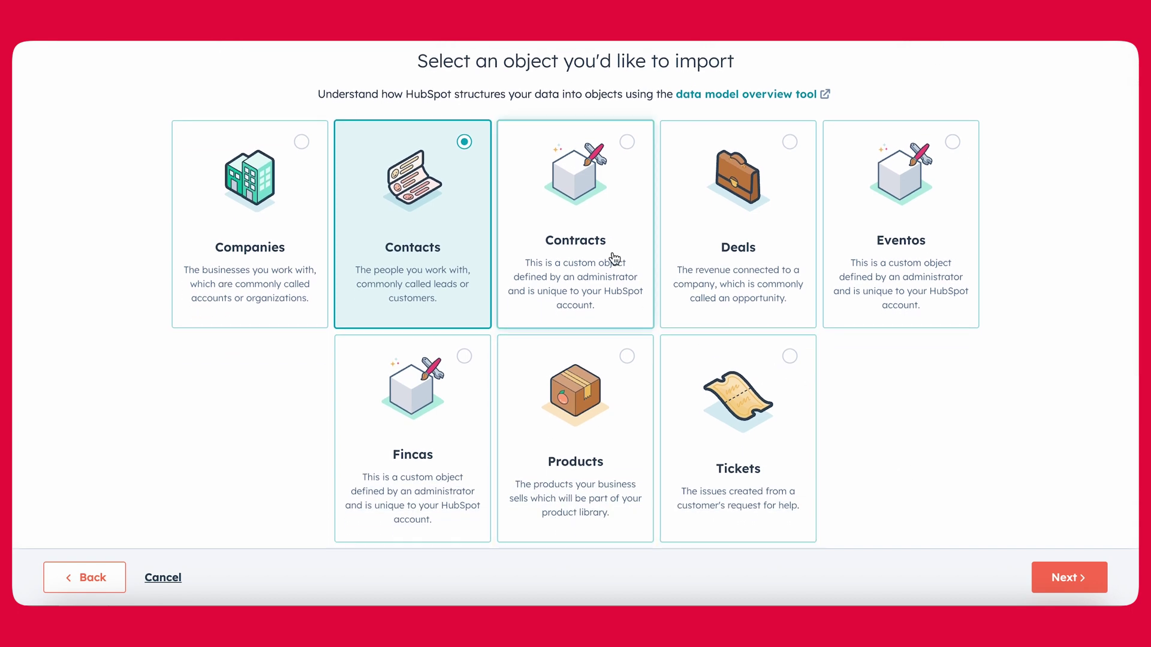
Step: Upload 'HubSpot example - Contacts import file-1.xlsx' and set it to create new Contacts only
{"action": "left_click", "coordinate": [1067, 582]}
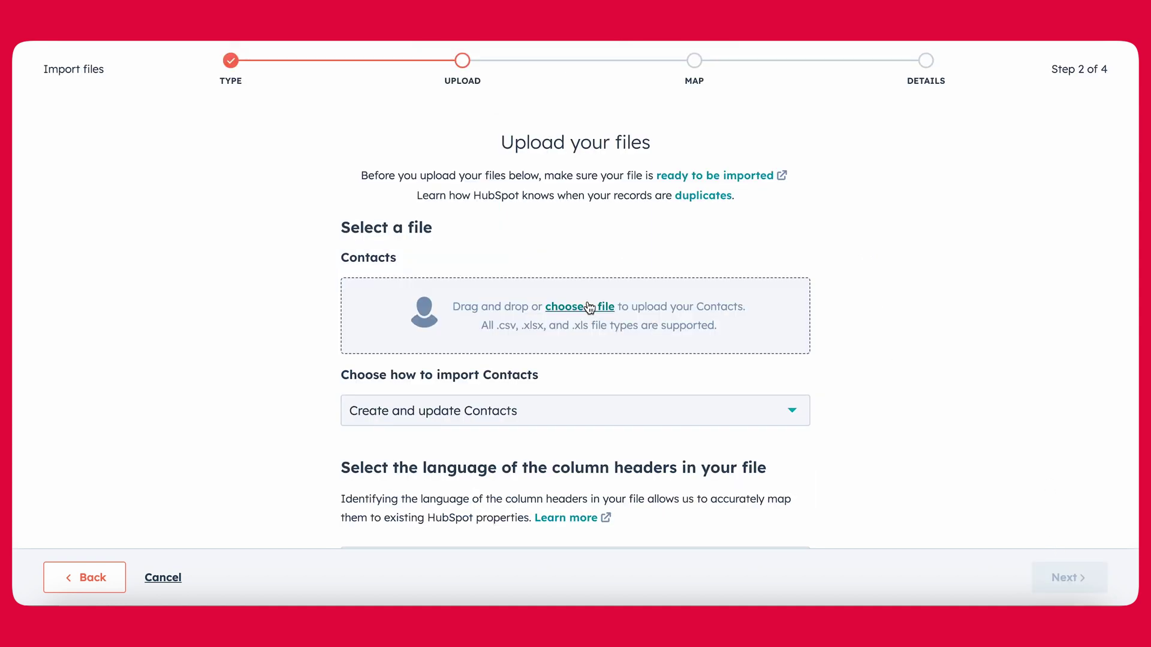
{"action": "left_click", "coordinate": [592, 312]}
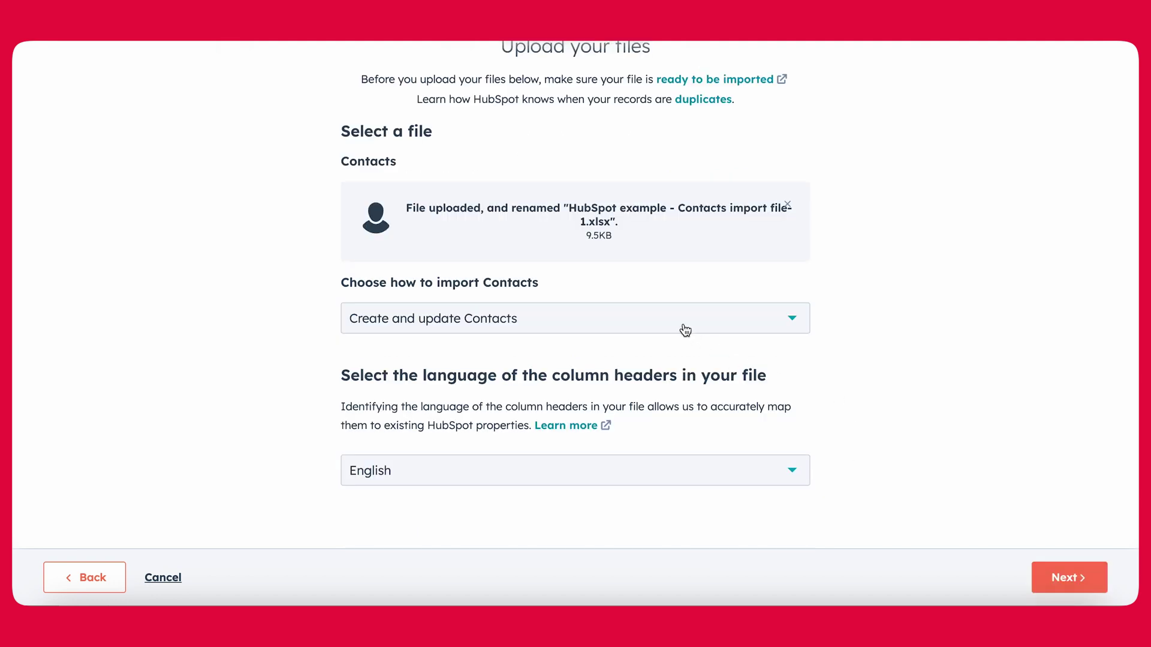
{"action": "left_click", "coordinate": [686, 329]}
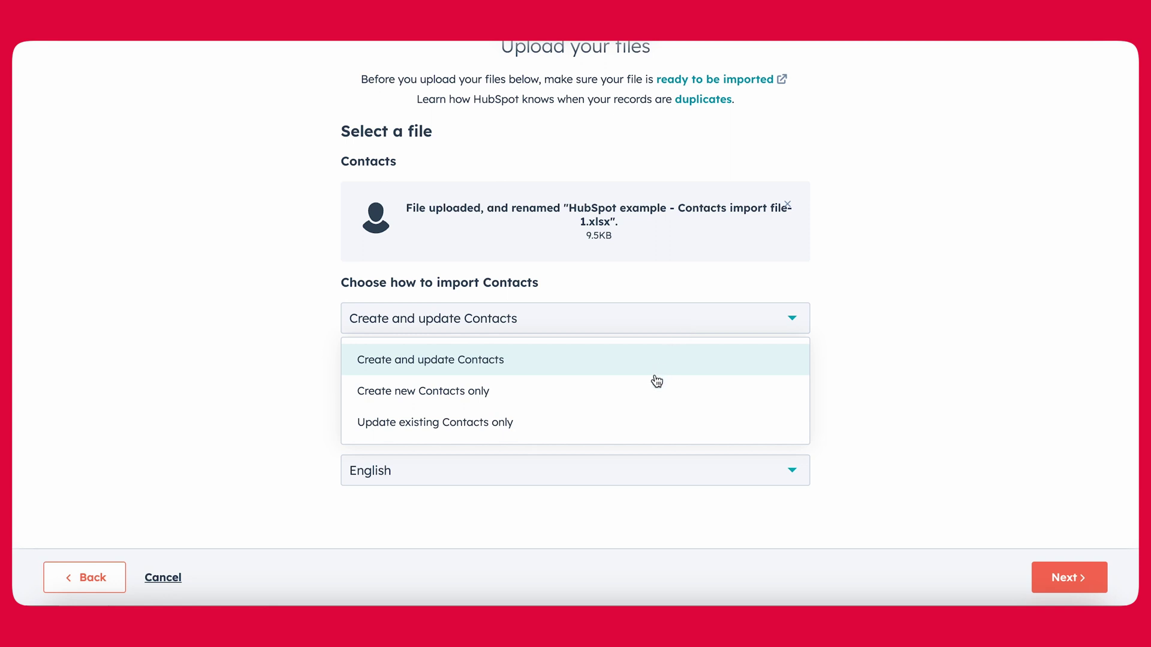
{"action": "mouse_move", "coordinate": [650, 404]}
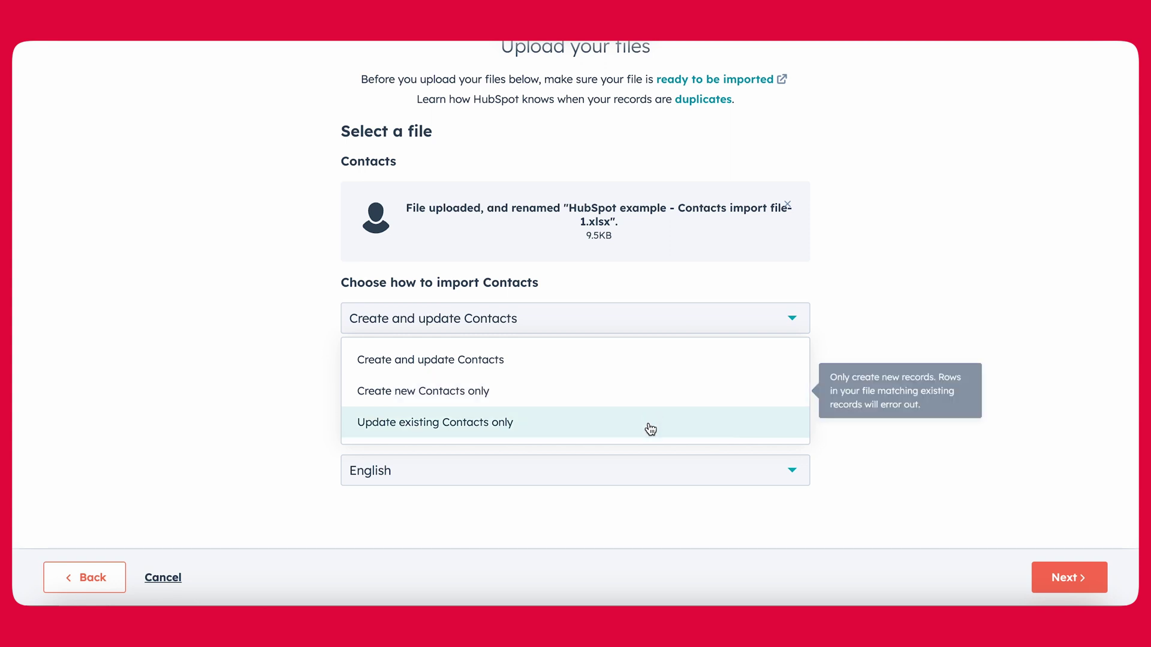
{"action": "mouse_move", "coordinate": [650, 428]}
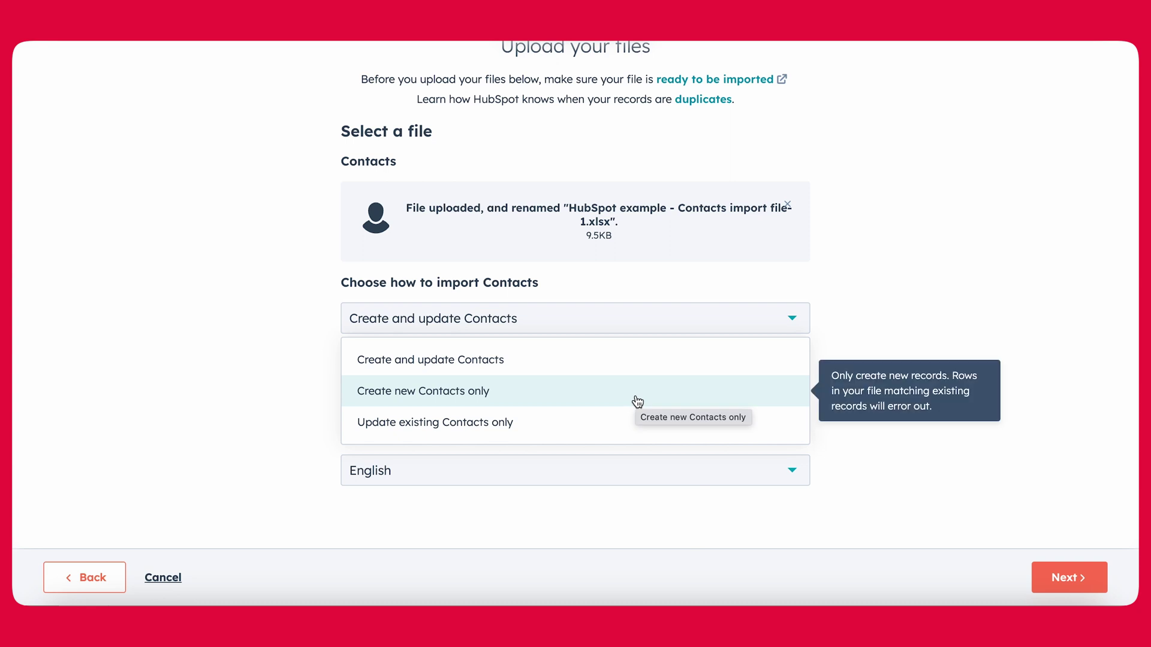
{"action": "left_click", "coordinate": [637, 399]}
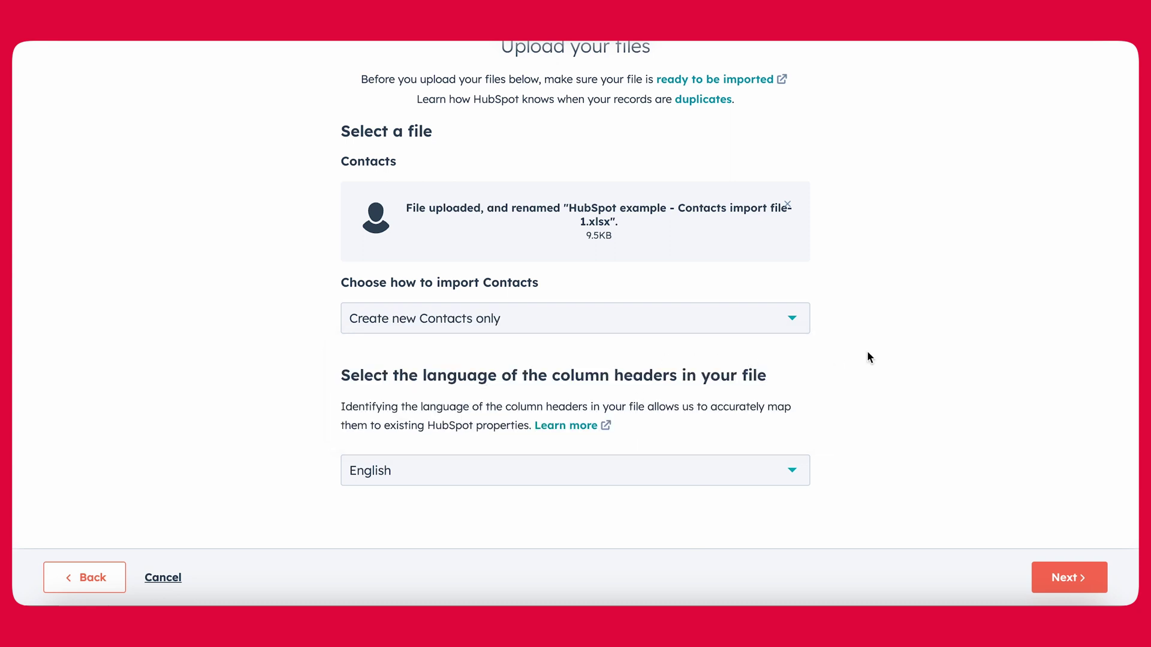
Step: Review the five column mappings, checking the Favorite Food row, and continue to final details
{"action": "left_click", "coordinate": [1069, 577]}
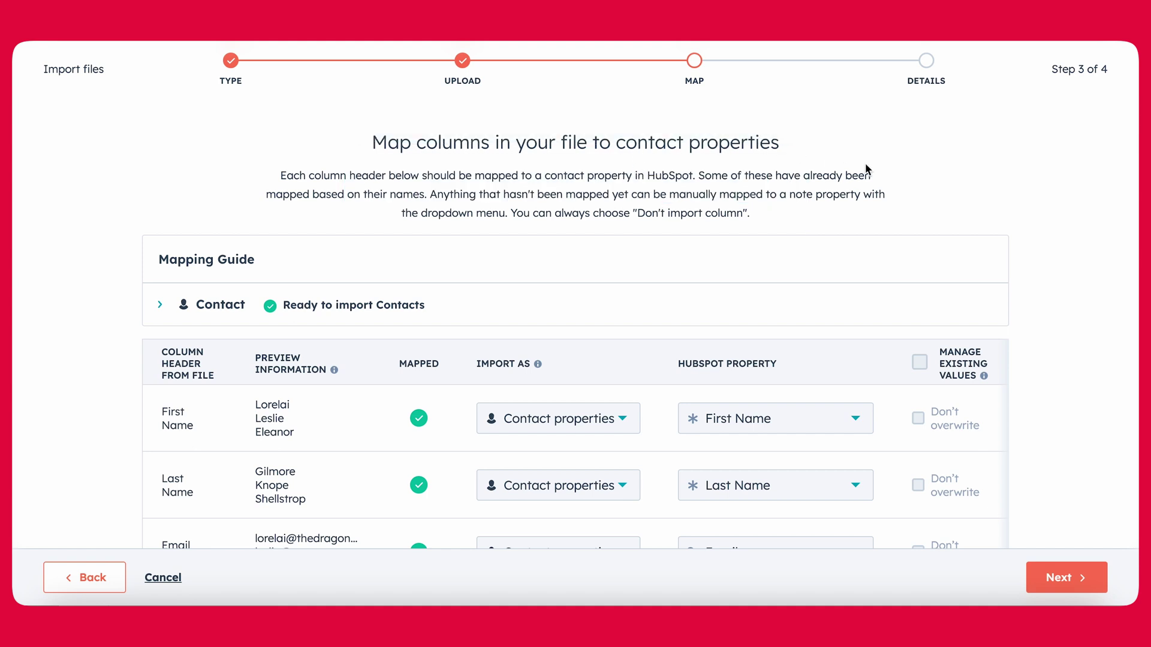
{"action": "scroll", "coordinate": [778, 244], "scroll_direction": "down", "scroll_amount": 3}
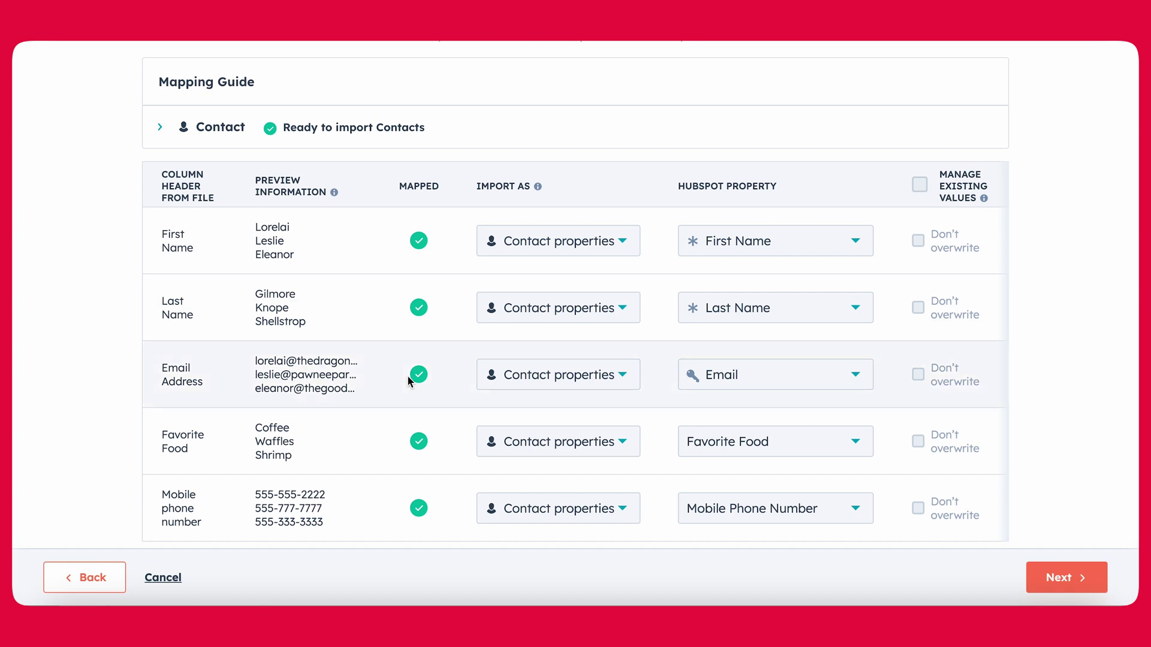
{"action": "scroll", "coordinate": [130, 444], "scroll_direction": "down", "scroll_amount": 1}
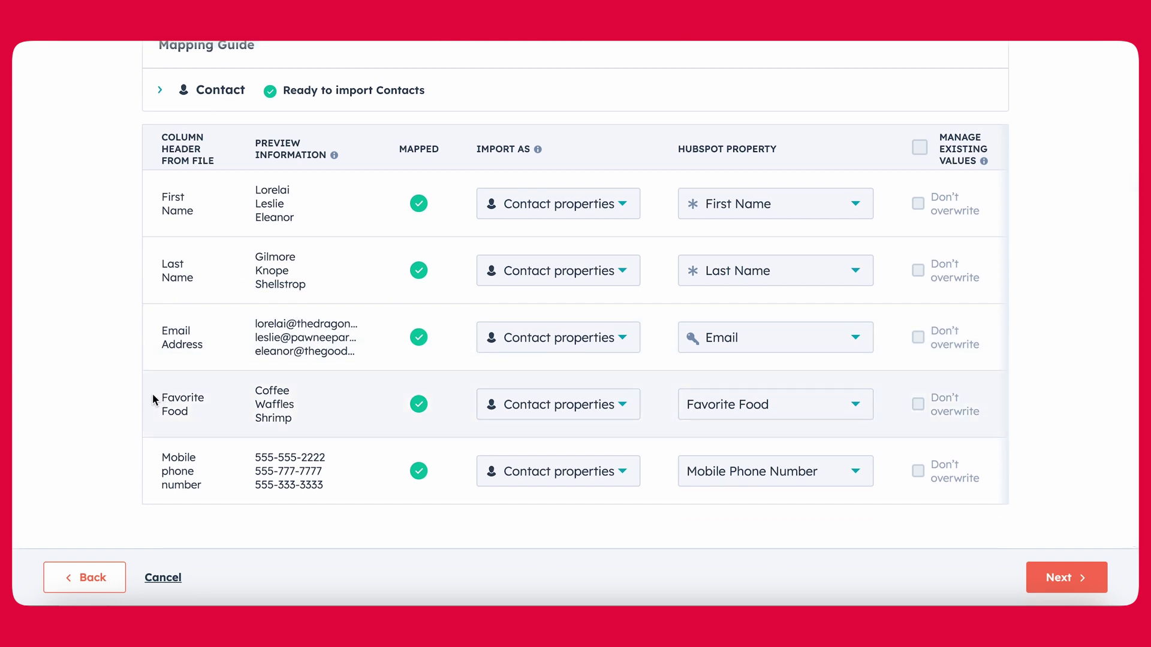
{"action": "left_click_drag", "start_coordinate": [152, 400], "coordinate": [312, 440]}
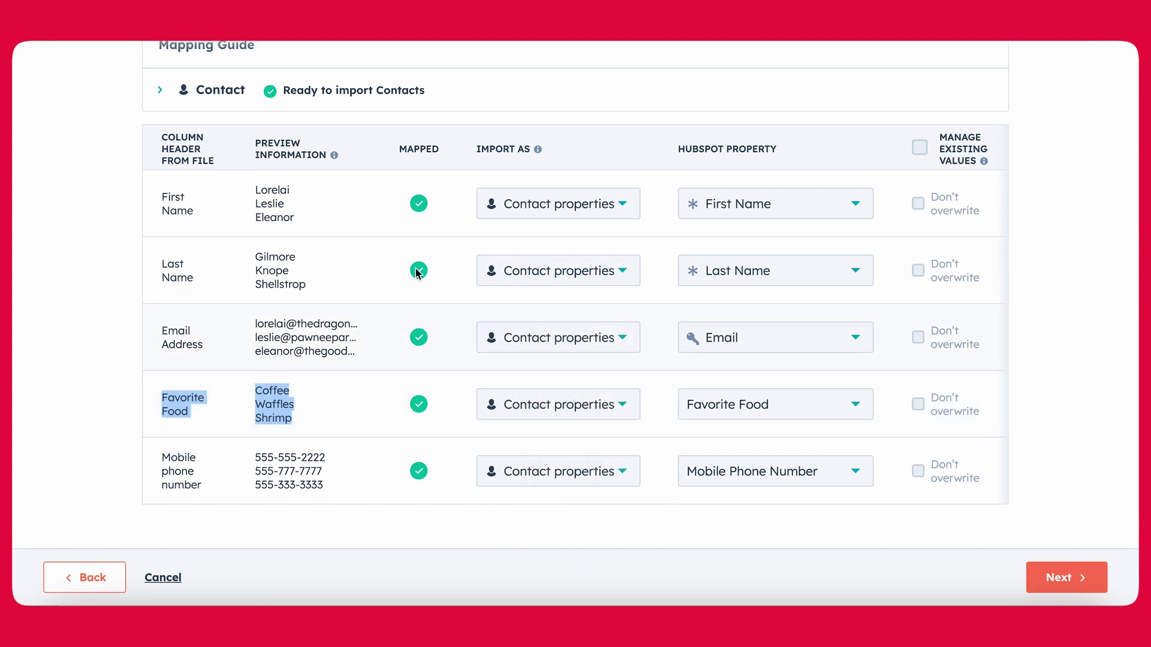
{"action": "left_click", "coordinate": [107, 401]}
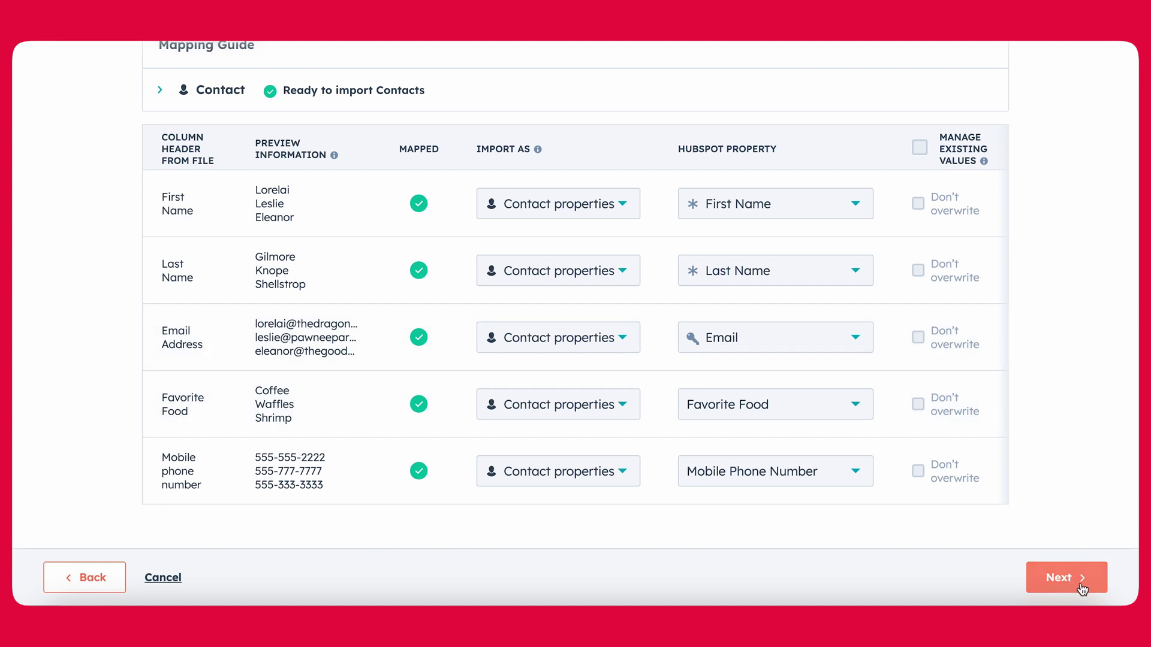
{"action": "left_click", "coordinate": [1062, 579]}
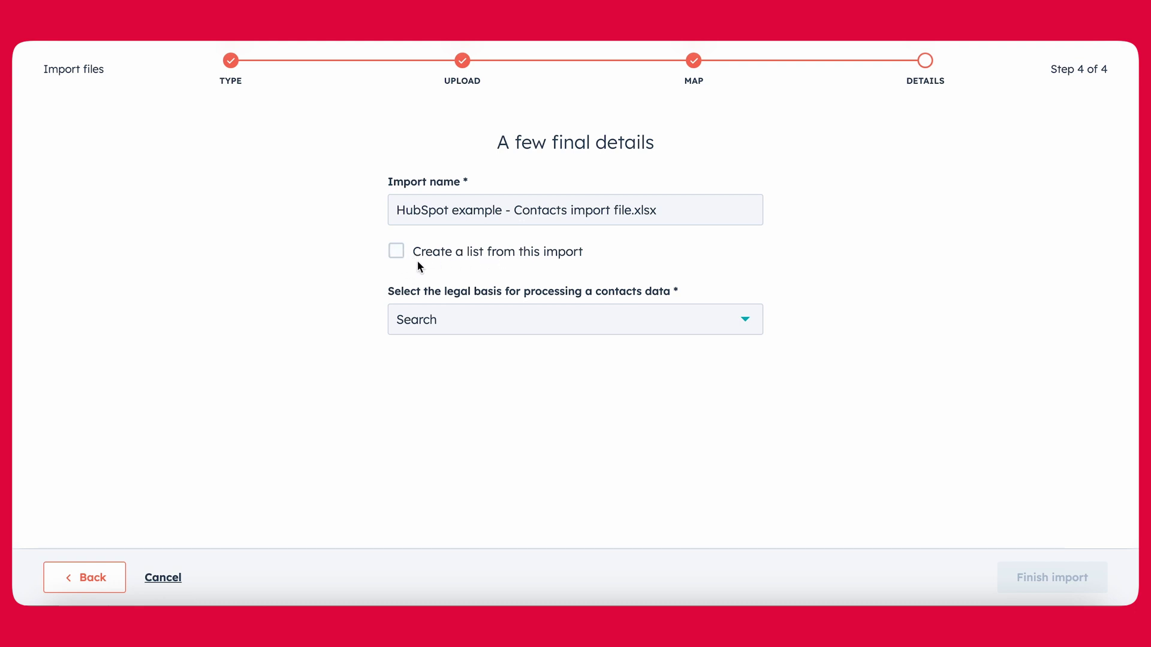
Step: Create a list from the import, set legal basis to Not applicable, and finish the import
{"action": "left_click", "coordinate": [395, 251]}
{"action": "left_click", "coordinate": [509, 325]}
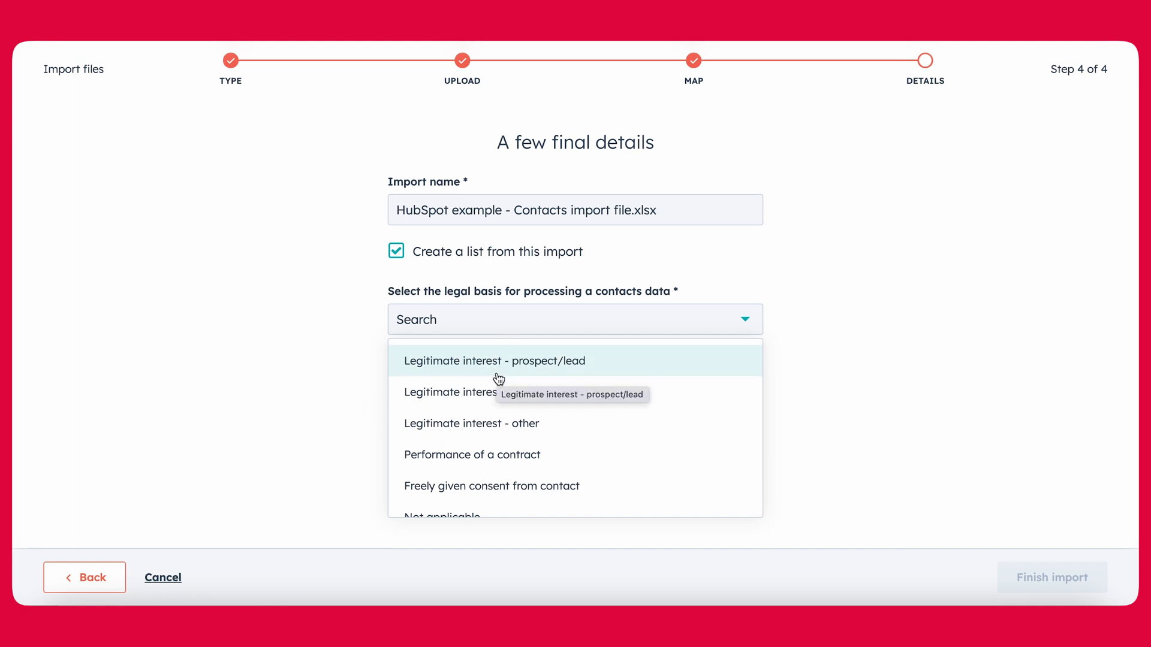
{"action": "scroll", "coordinate": [662, 425], "scroll_direction": "down", "scroll_amount": 1}
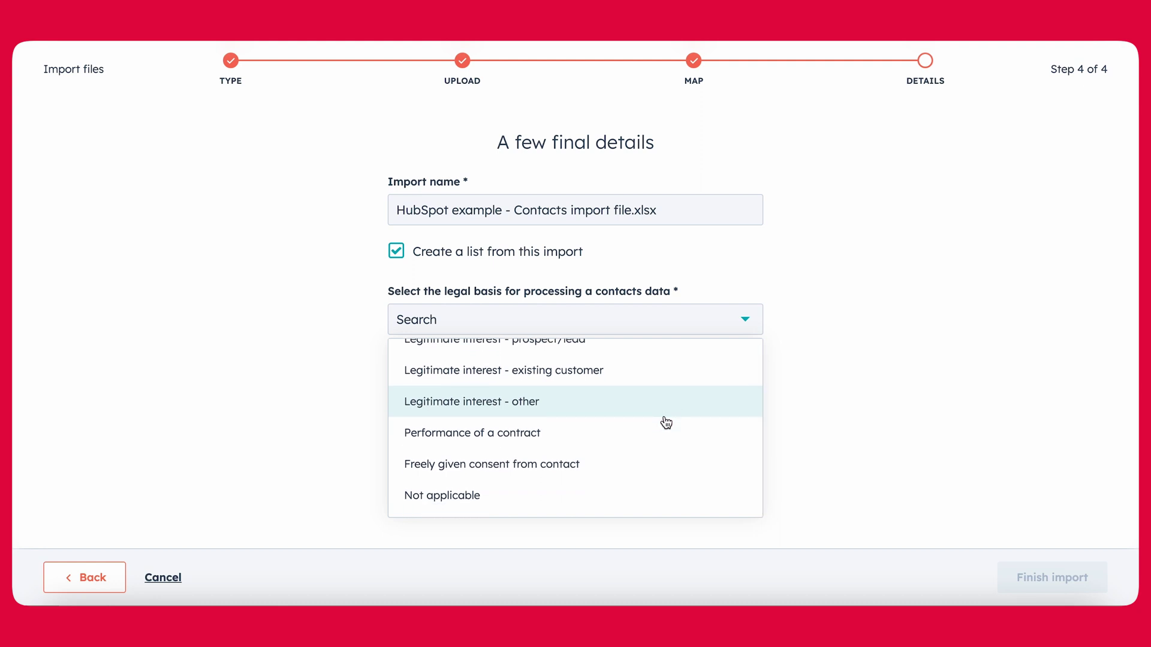
{"action": "left_click", "coordinate": [591, 496]}
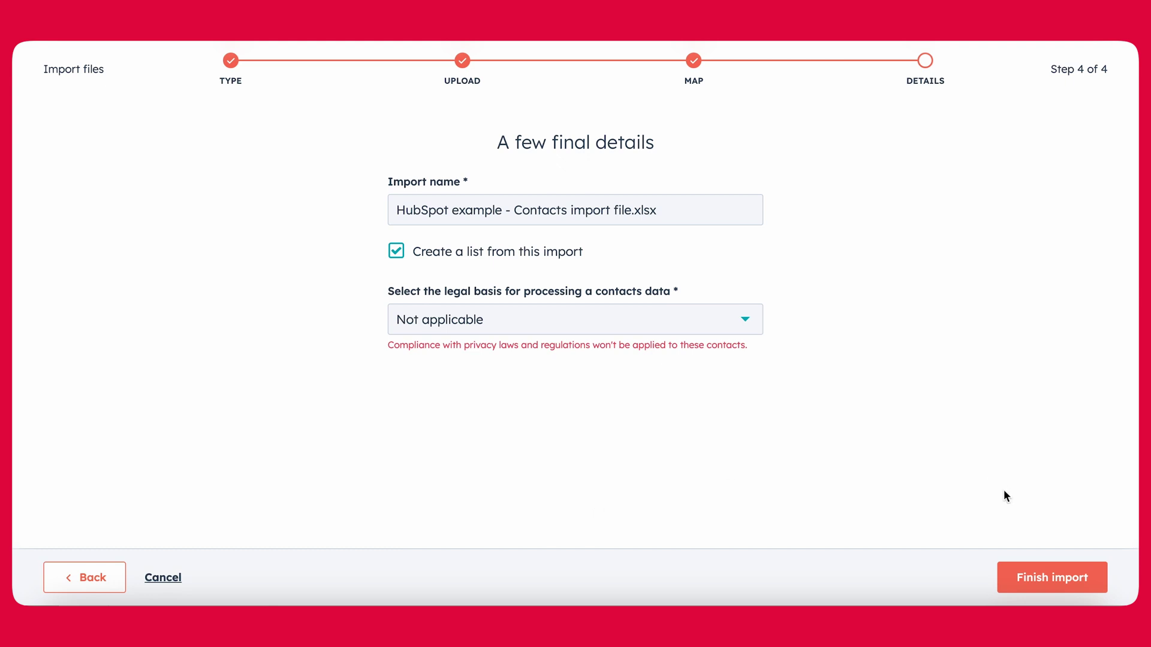
{"action": "left_click", "coordinate": [1035, 580]}
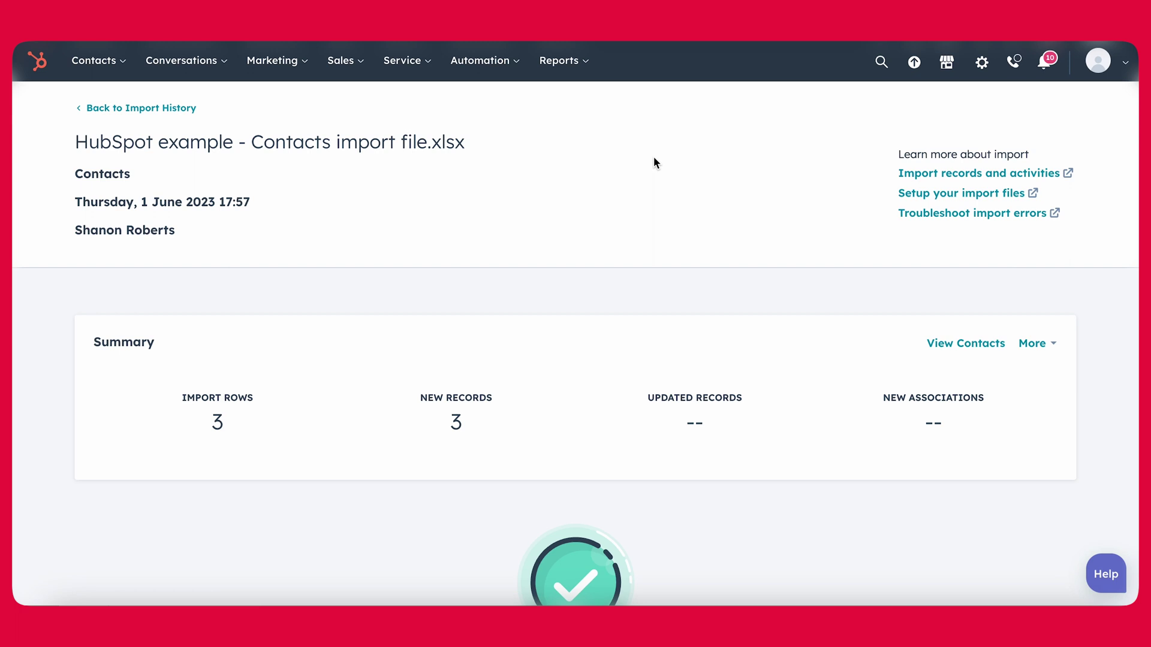
Step: Open the 'HubSpot example - Contacts import file.xlsx' list from the Lists page
{"action": "mouse_move", "coordinate": [113, 69]}
{"action": "left_click", "coordinate": [87, 322]}
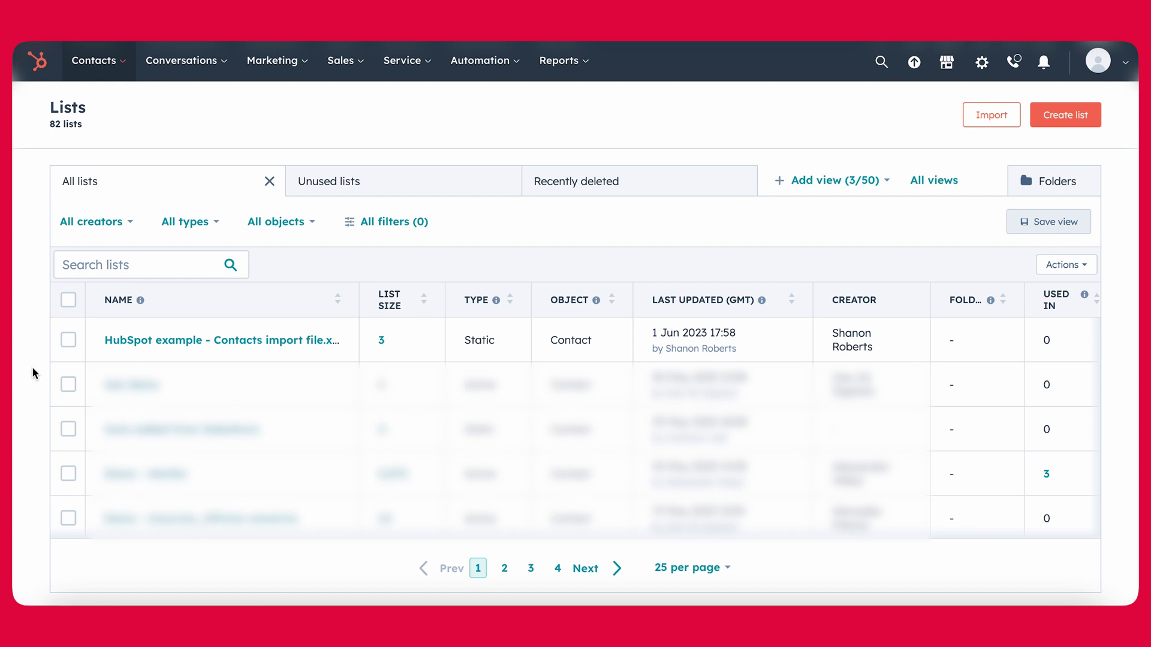
{"action": "mouse_move", "coordinate": [210, 359]}
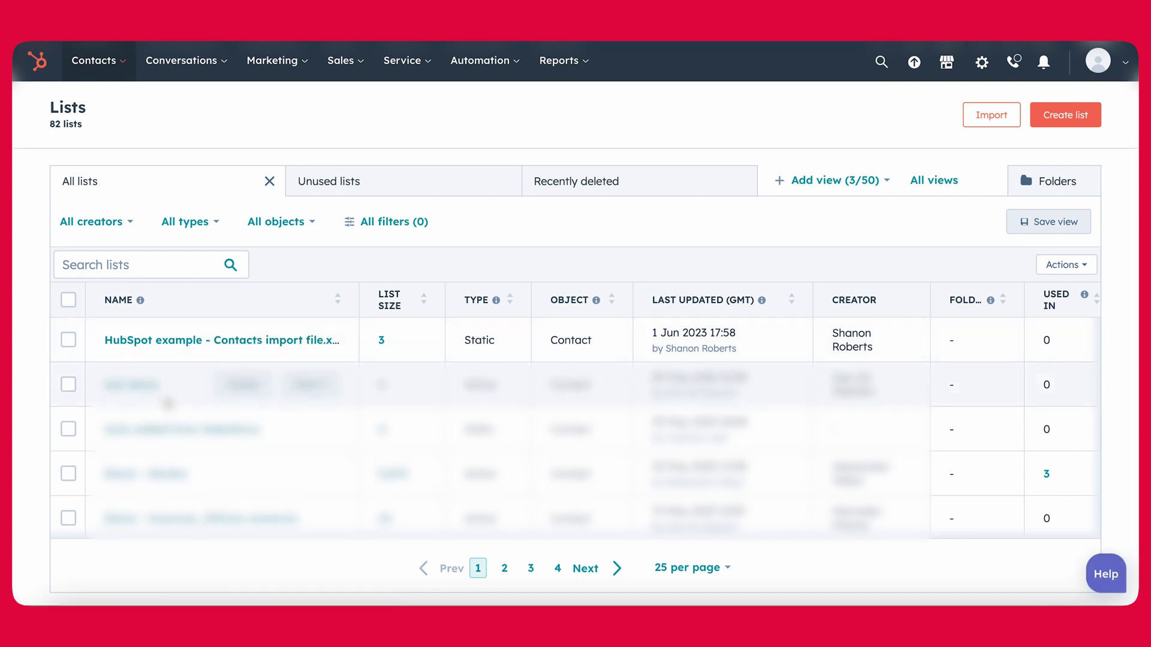
{"action": "left_click", "coordinate": [156, 346]}
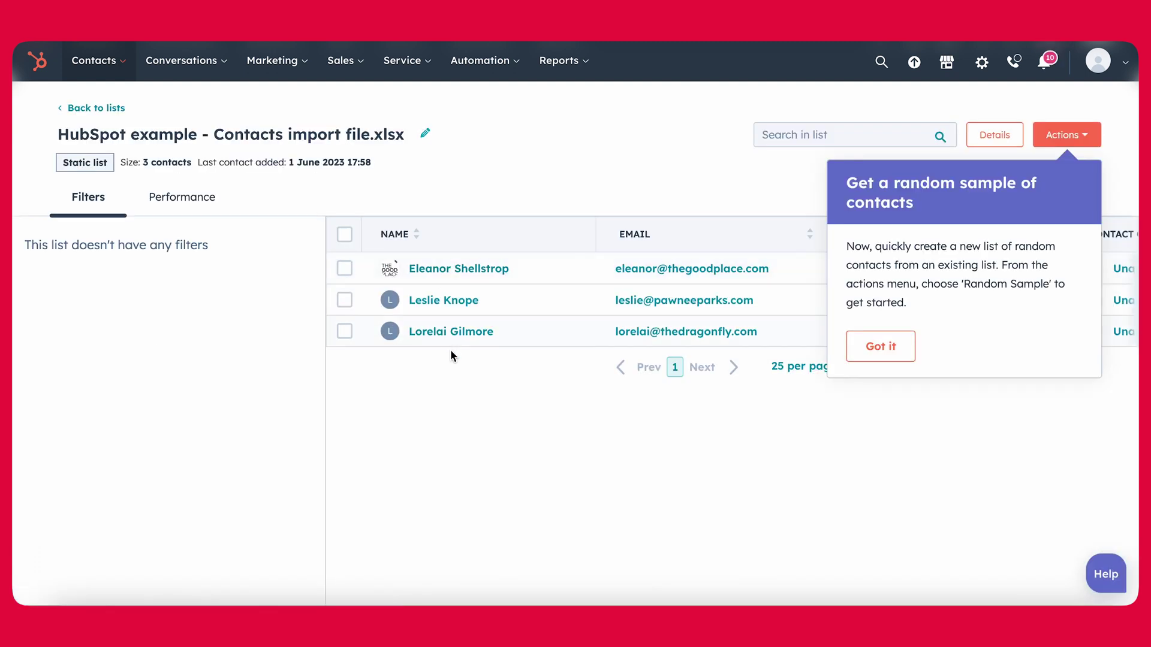